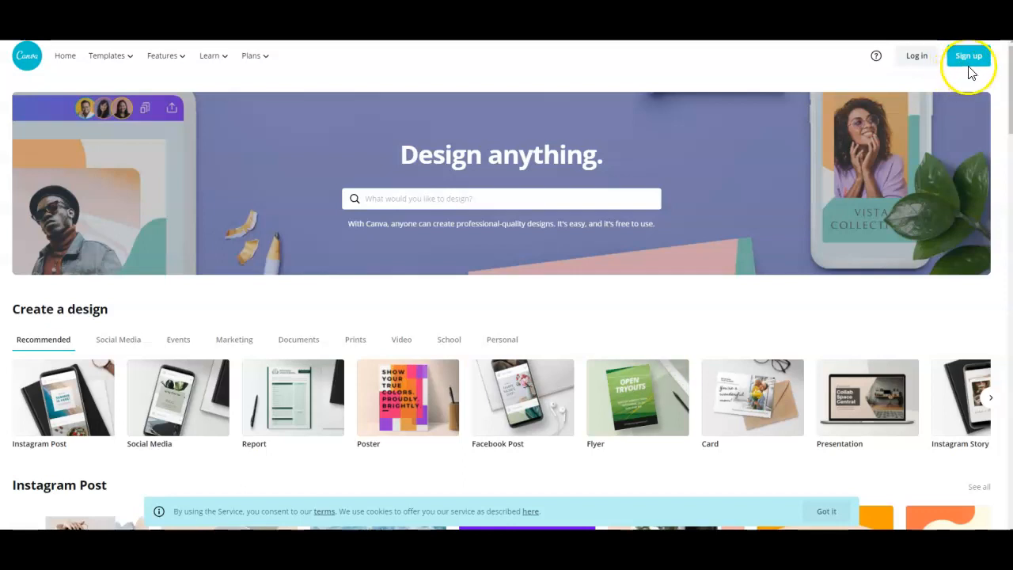
Sign up for a Canva account with the listed Google account and dismiss the Canva Pro trial offer.
click(969, 65)
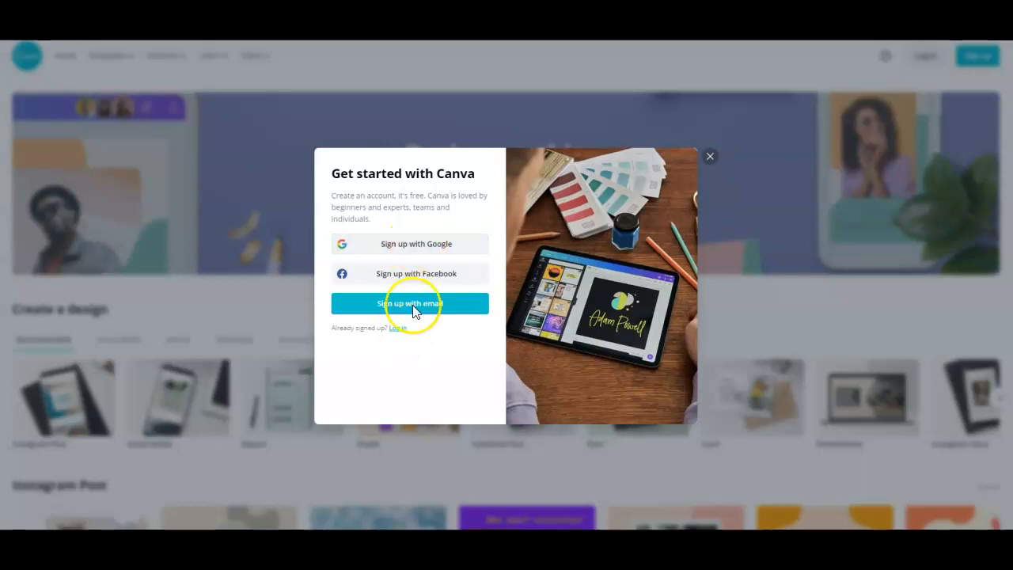
click(376, 251)
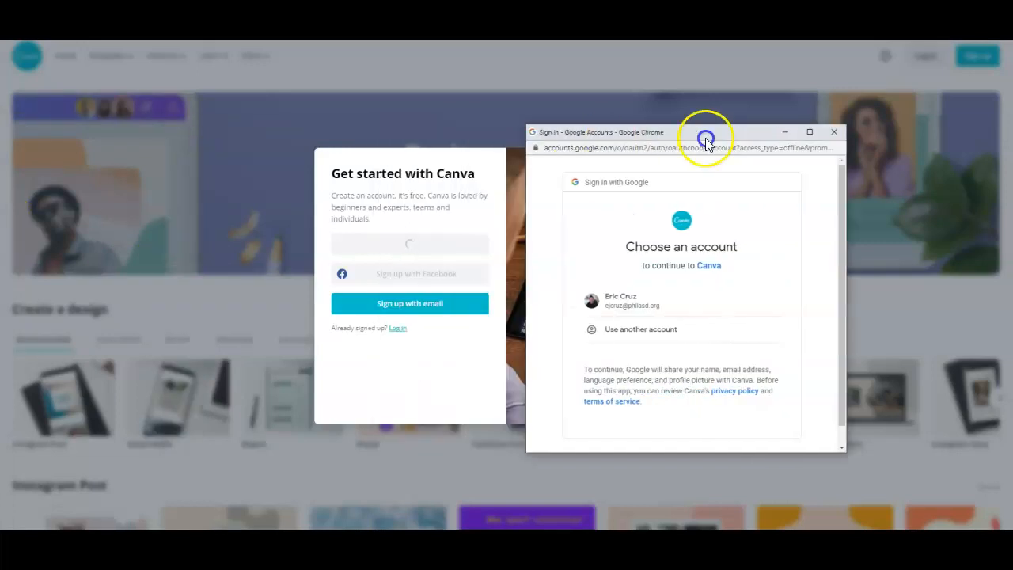
drag(707, 137, 728, 123)
click(672, 288)
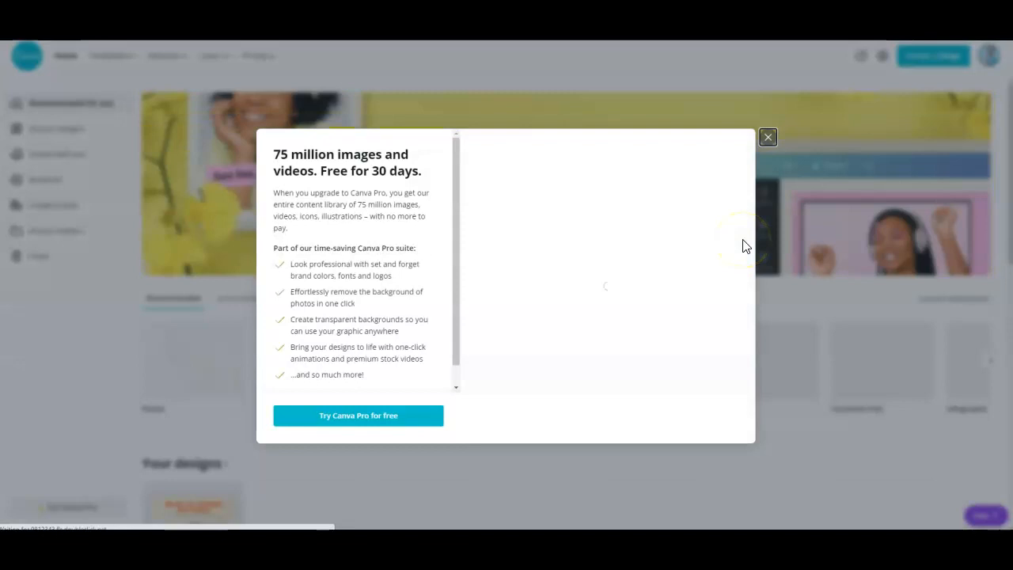
click(767, 139)
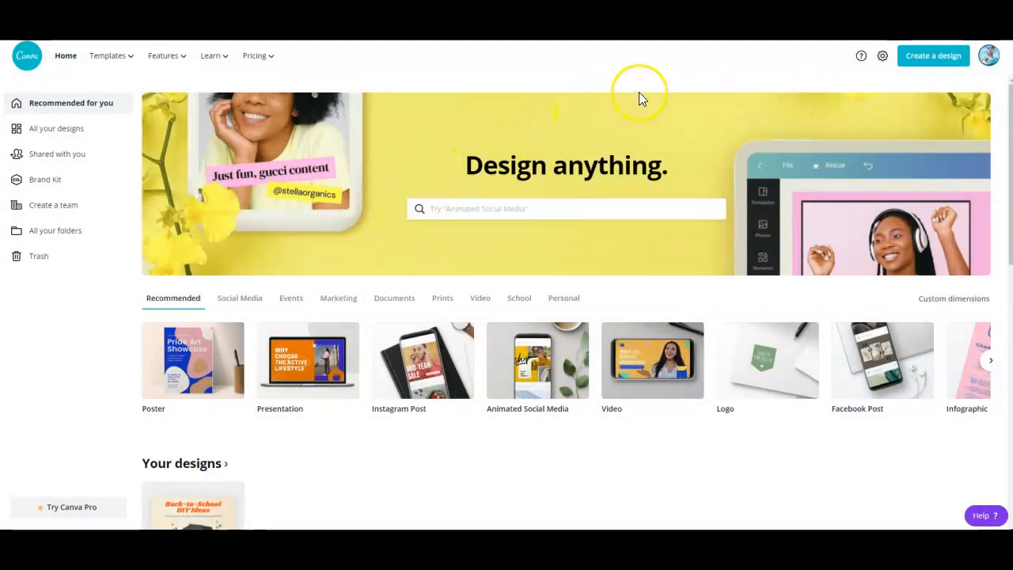
Create a new design with custom dimensions of 800 px width and 800 px height.
click(937, 63)
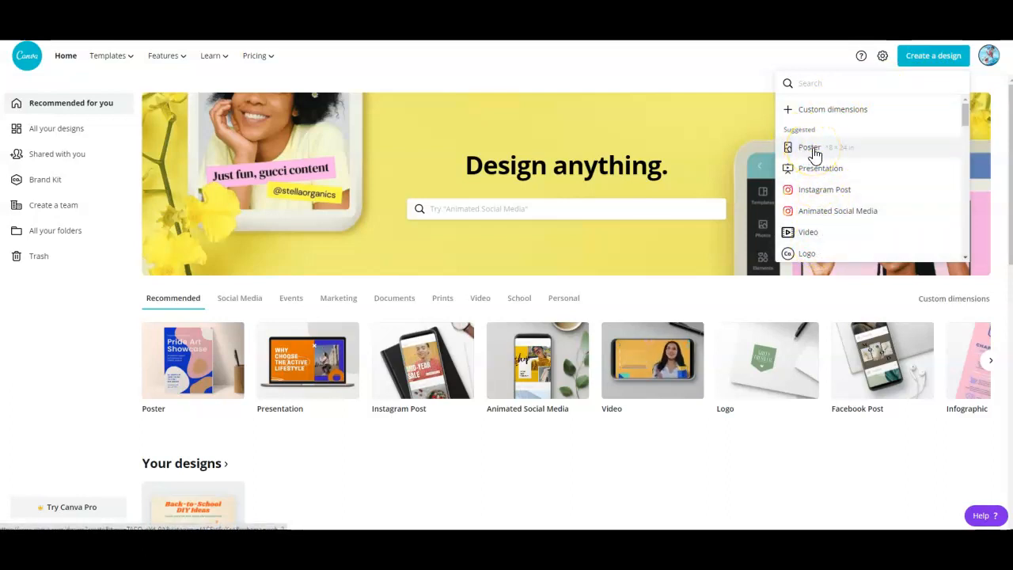
scroll(850, 212, down, 3)
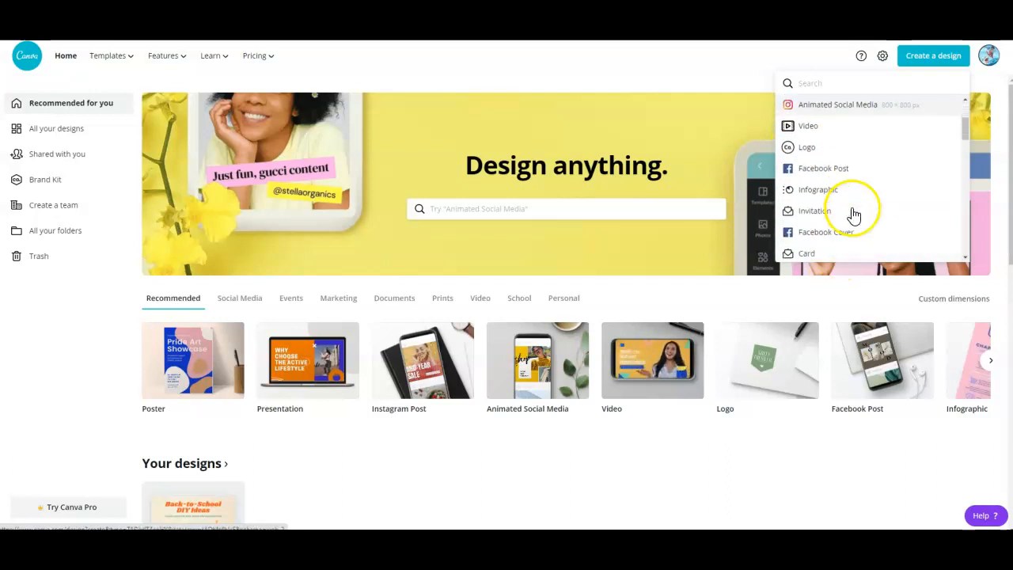
scroll(853, 198, down, 1)
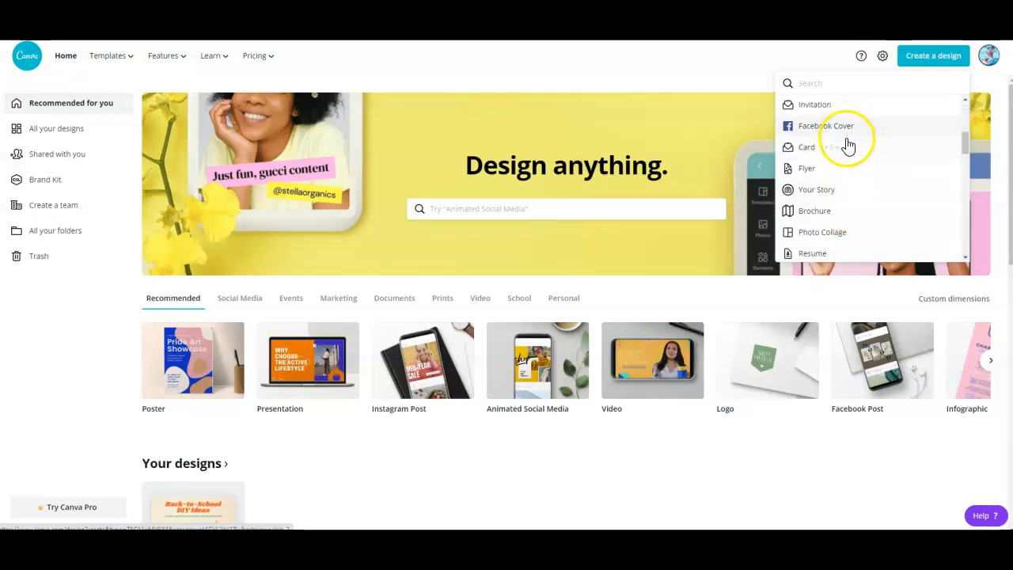
scroll(849, 150, down, 2)
scroll(846, 221, down, 3)
scroll(846, 222, down, 1)
scroll(849, 221, up, 6)
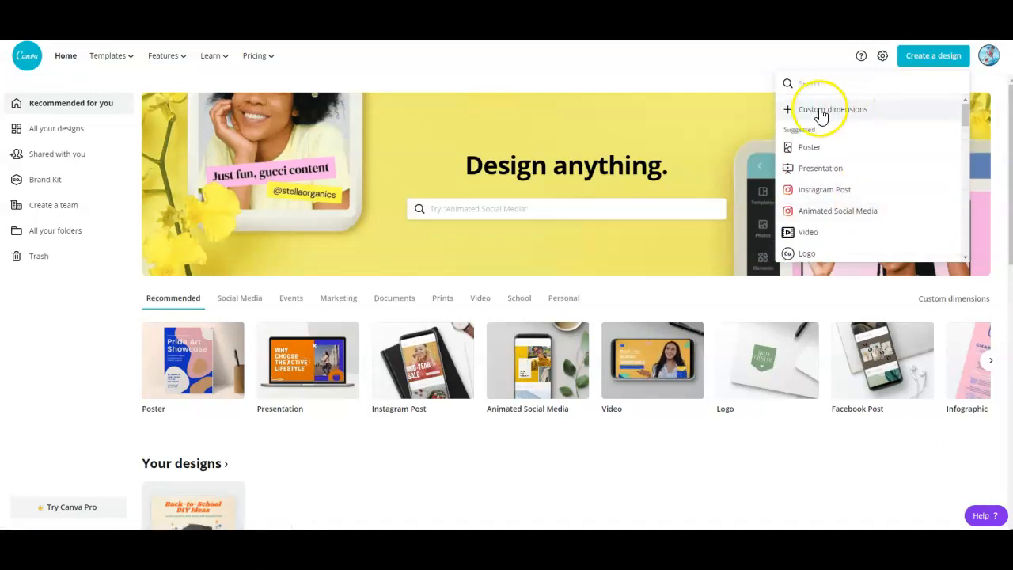
click(821, 110)
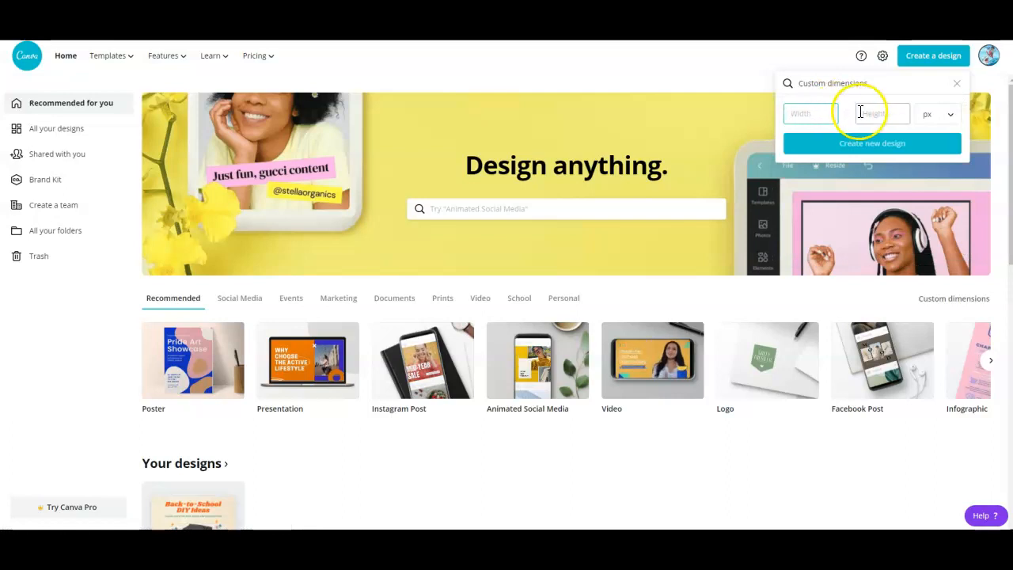
click(813, 116)
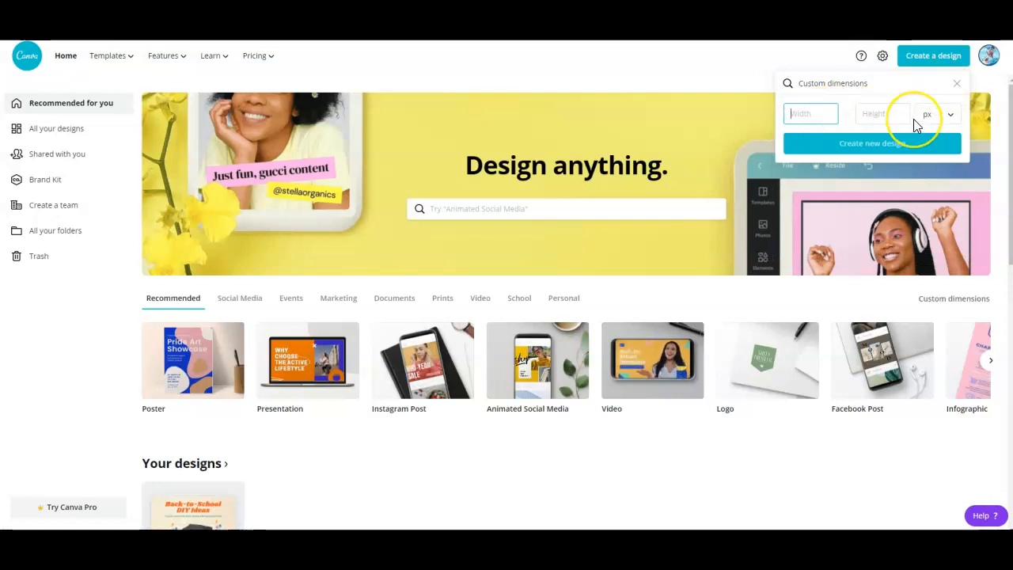
click(888, 117)
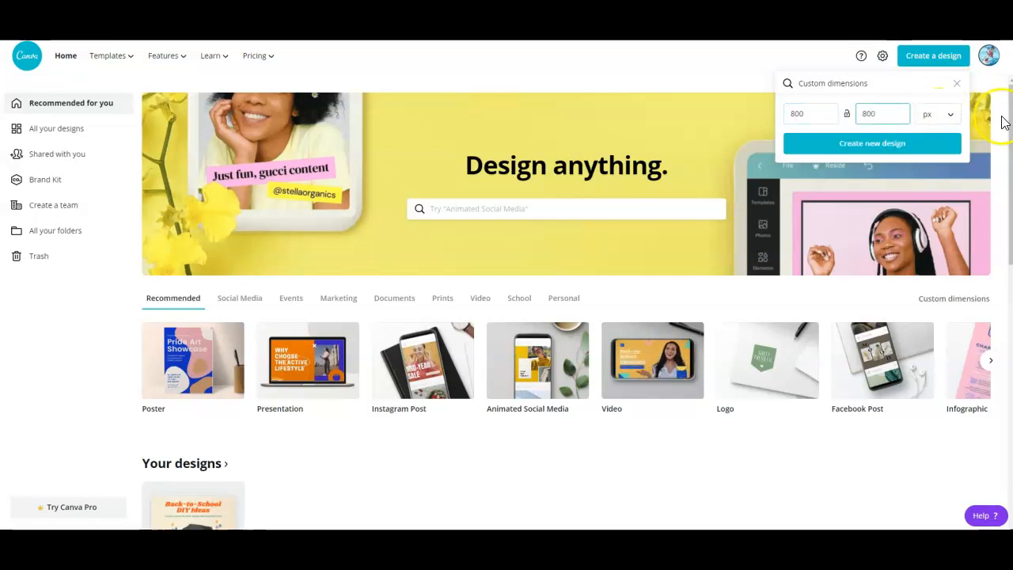
click(884, 148)
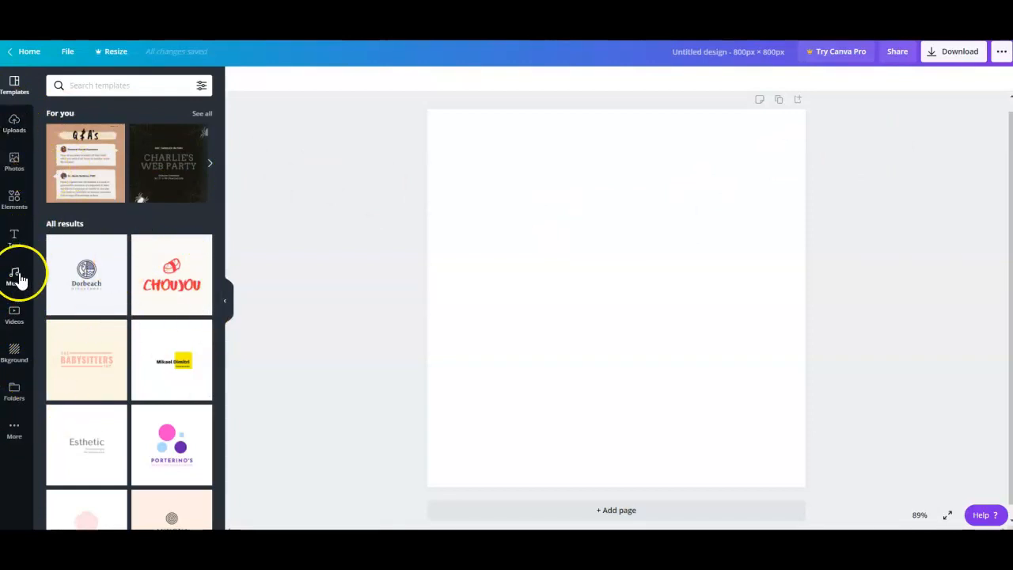
Add the illustration of the purple-haired woman from the Pastel Ladies elements to the blank page.
click(15, 205)
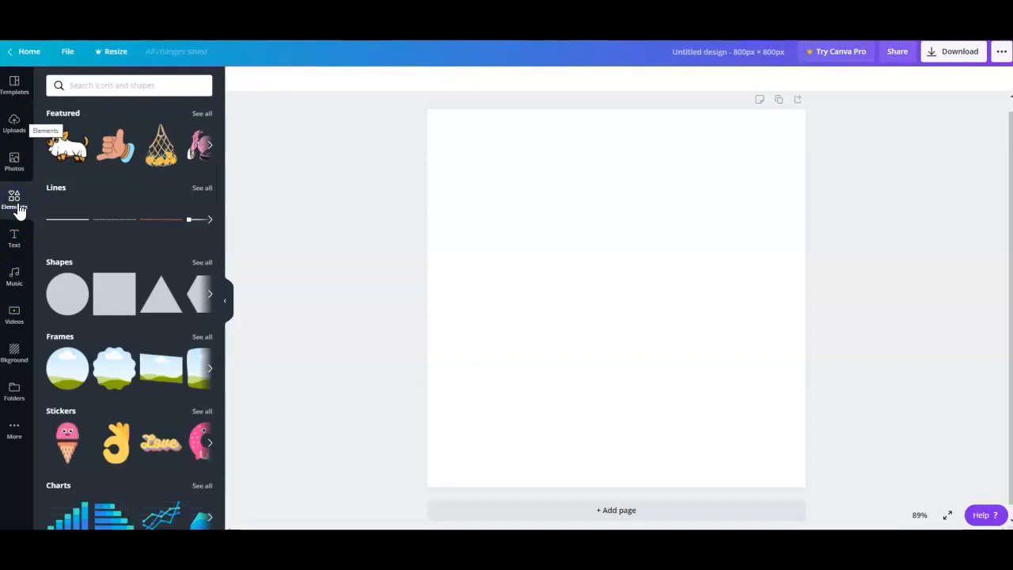
scroll(117, 304, down, 3)
scroll(117, 305, down, 10)
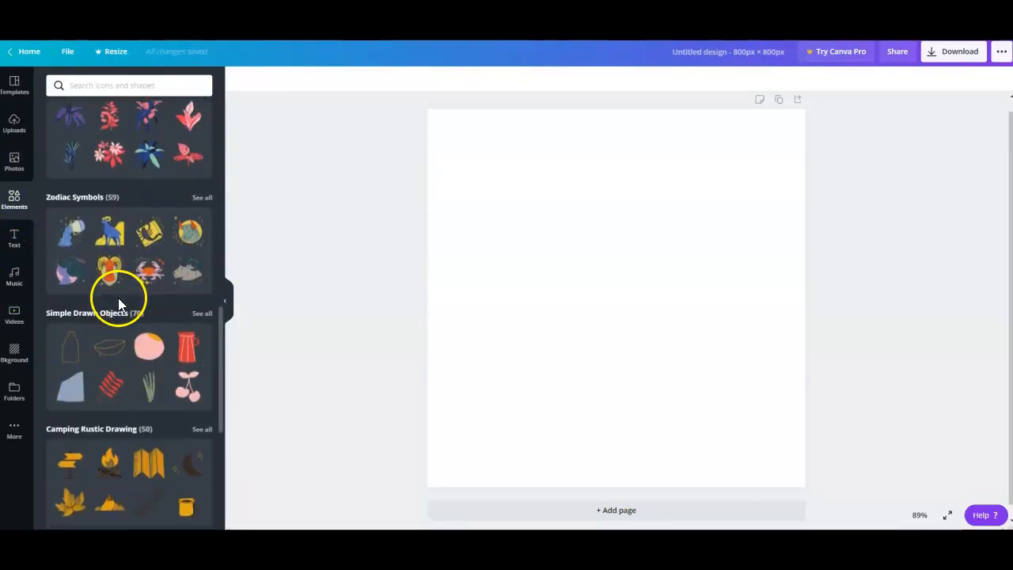
scroll(118, 305, down, 5)
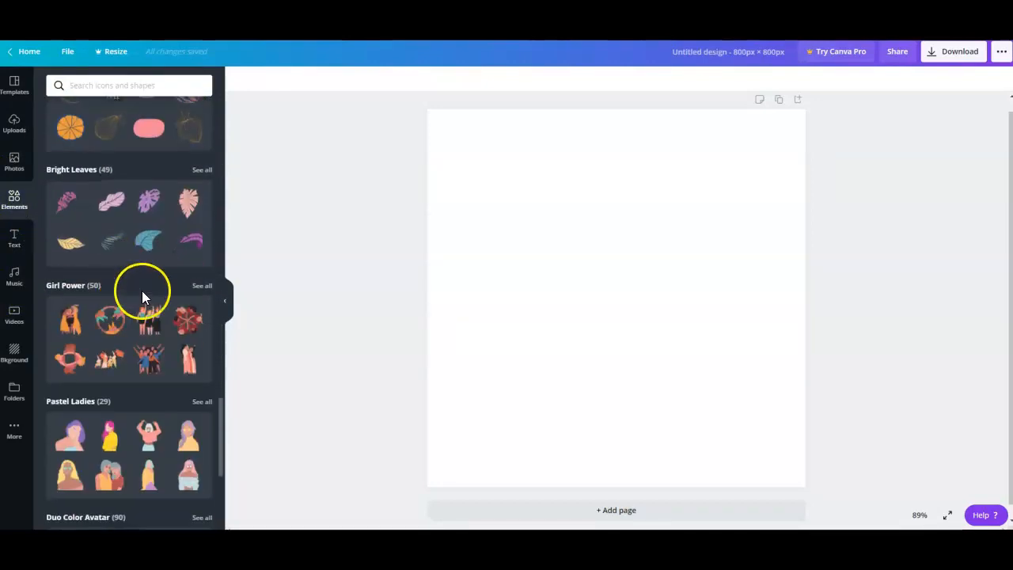
scroll(150, 329, down, 2)
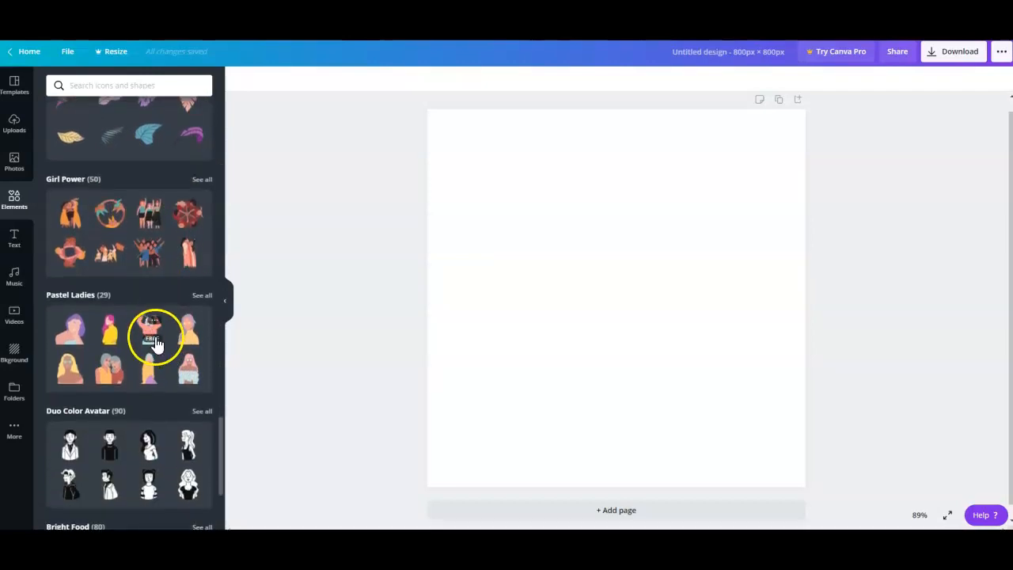
drag(93, 336, 513, 307)
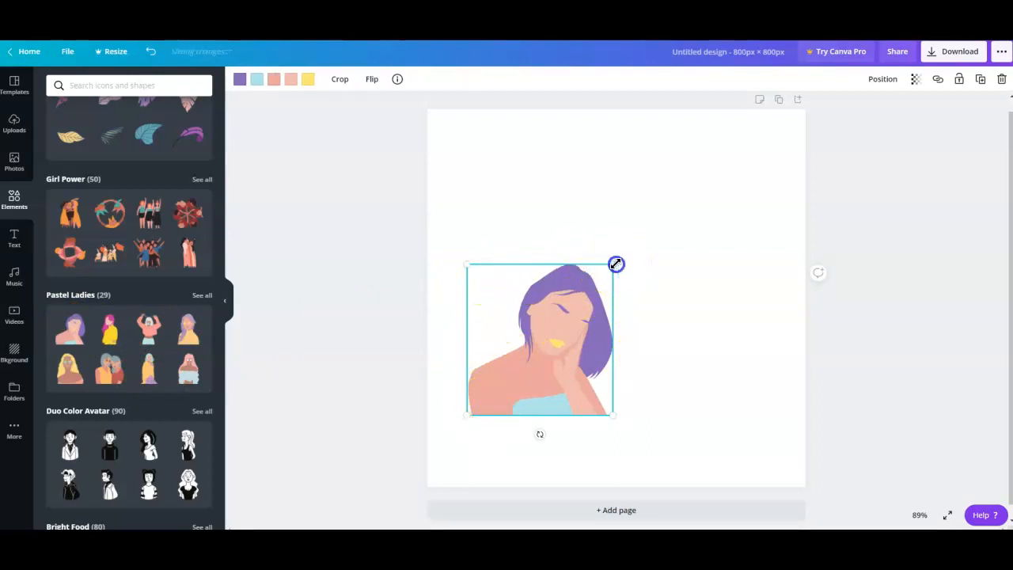
Enlarge the woman illustration to fill most of the page and align it with the page's lower-left corner.
drag(616, 263, 715, 147)
drag(665, 253, 634, 324)
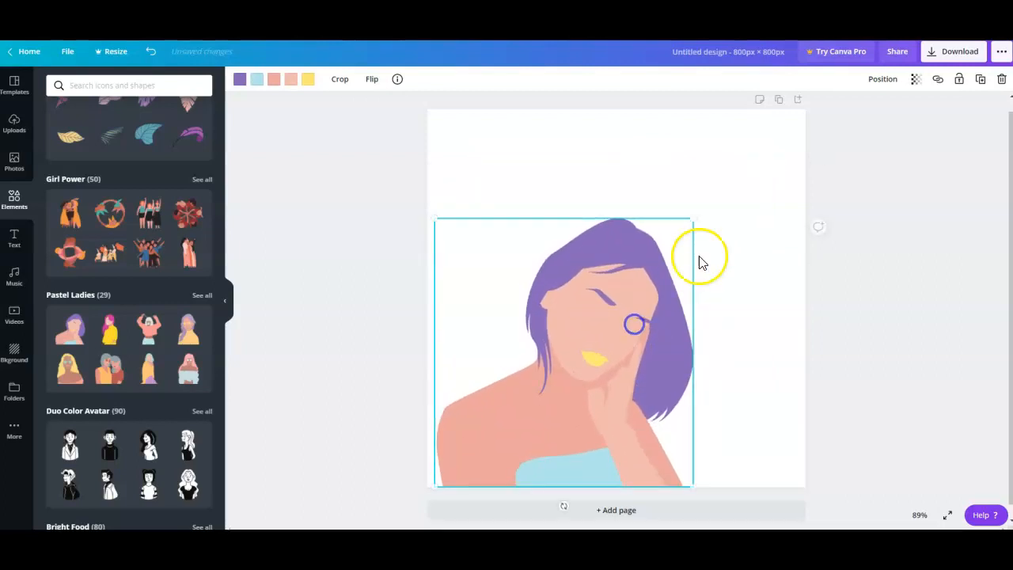
drag(693, 220, 766, 181)
drag(705, 227, 697, 229)
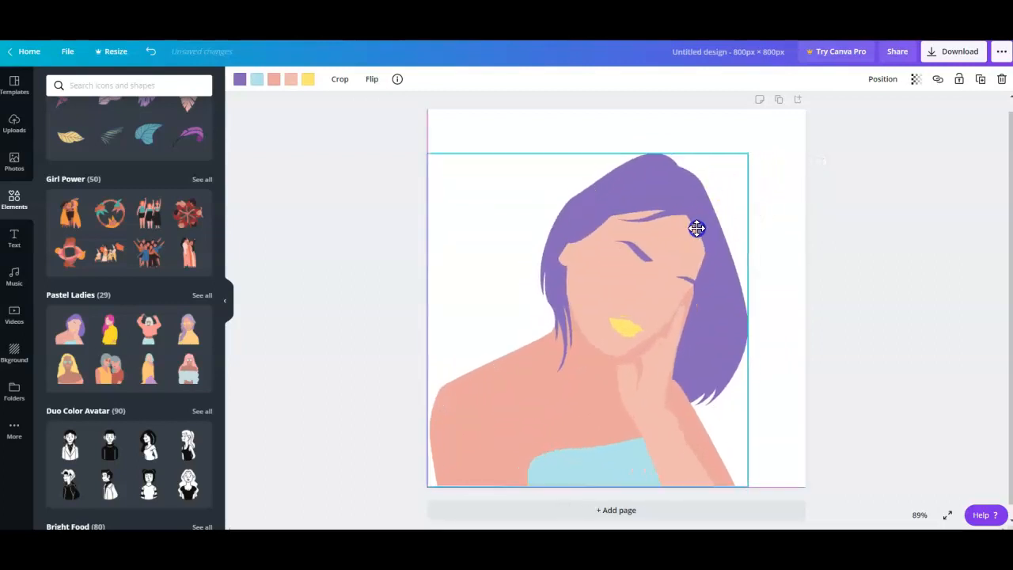
click(816, 217)
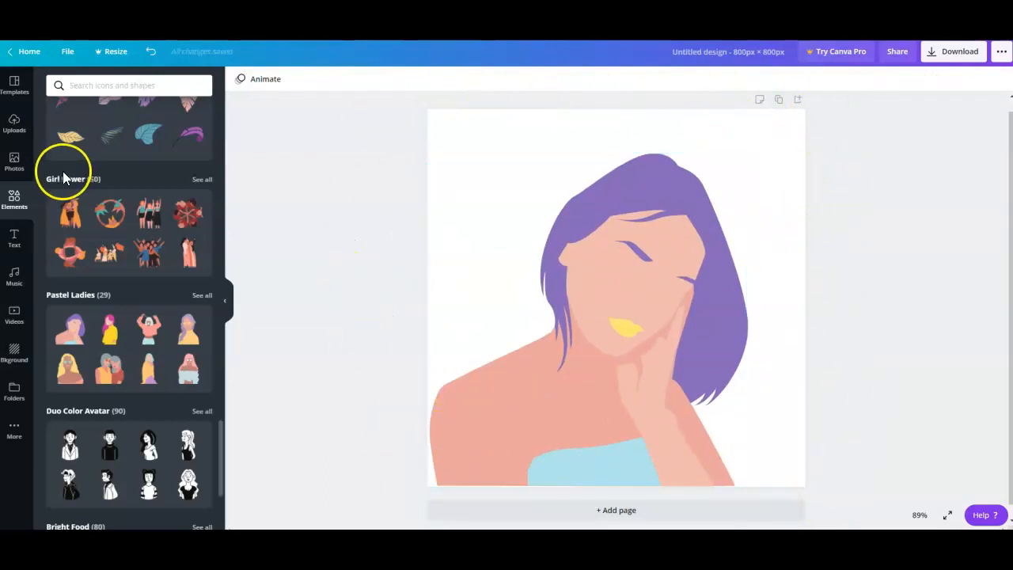
Add the PLANET ARCADIA font combination to the page and position it along the upper edge.
click(14, 242)
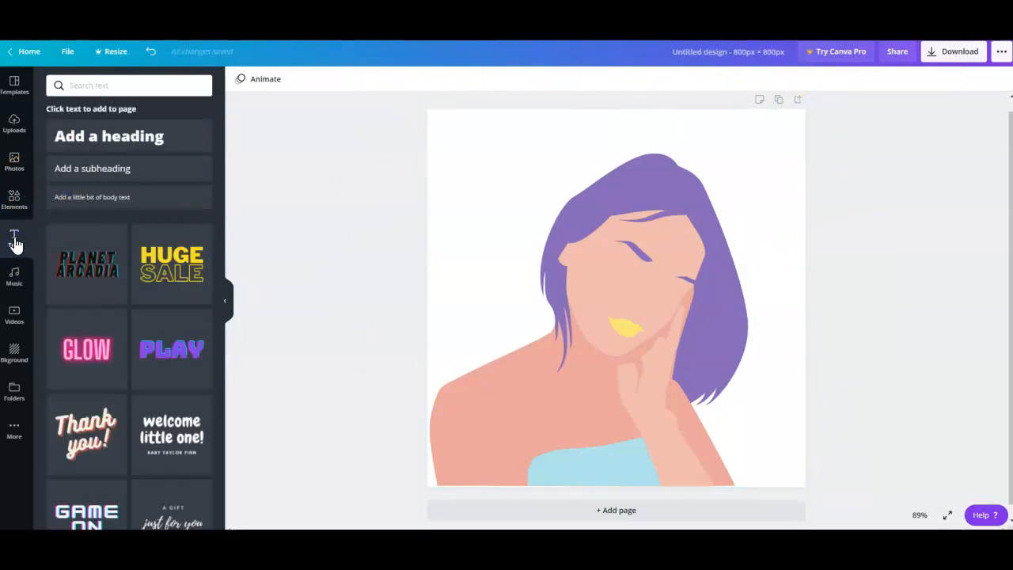
drag(92, 273, 556, 169)
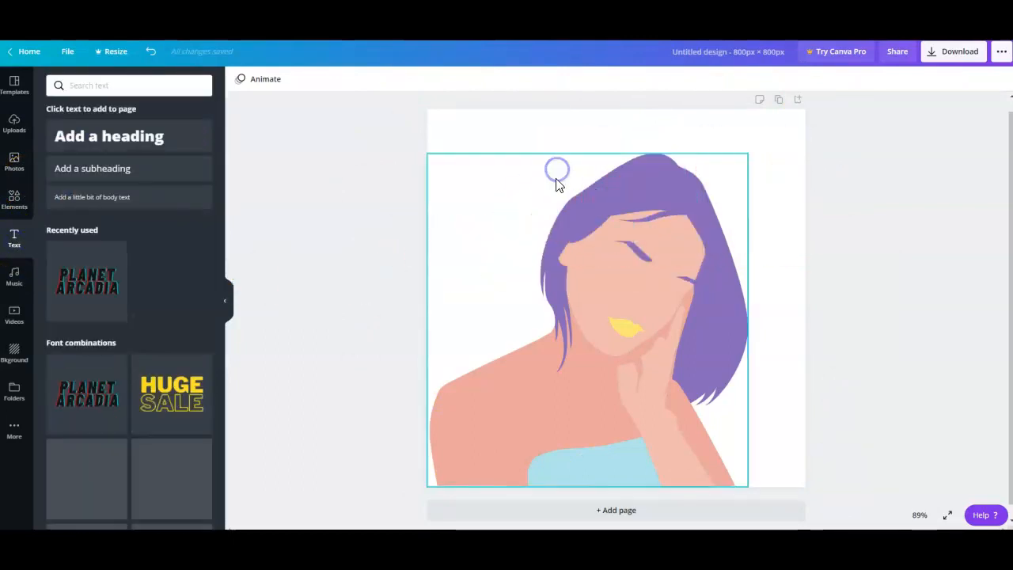
drag(714, 208, 629, 187)
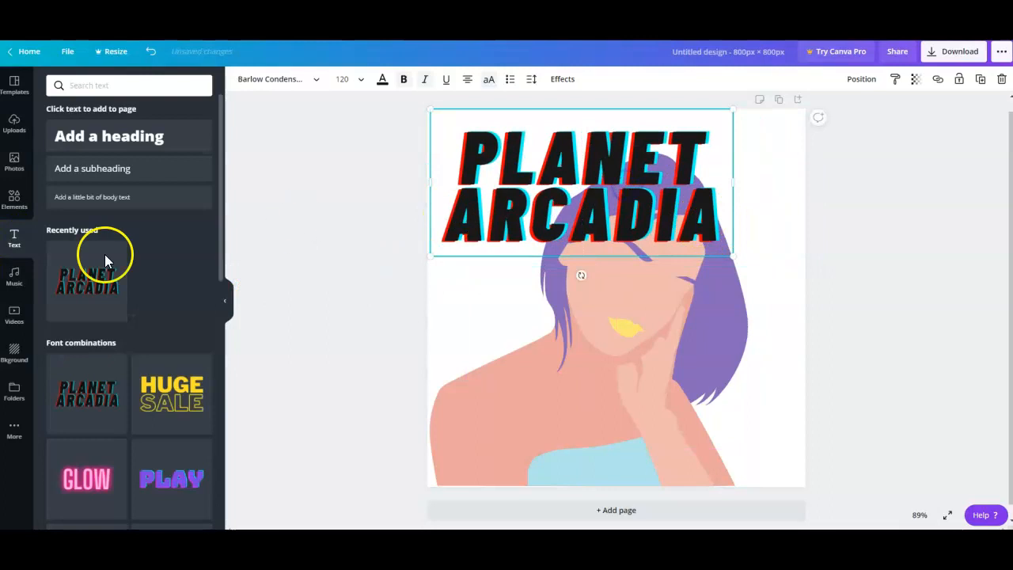
Browse the font combinations and add the HUGE SALE one to the page below the PLANET ARCADIA text.
scroll(119, 277, down, 1)
scroll(166, 330, down, 8)
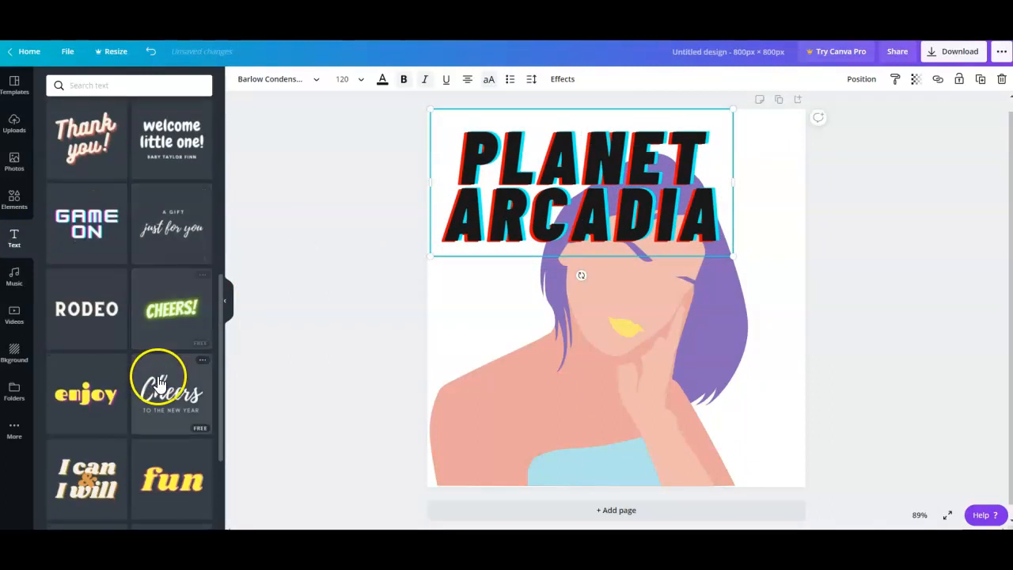
scroll(150, 340, down, 6)
scroll(170, 348, up, 7)
scroll(151, 308, up, 10)
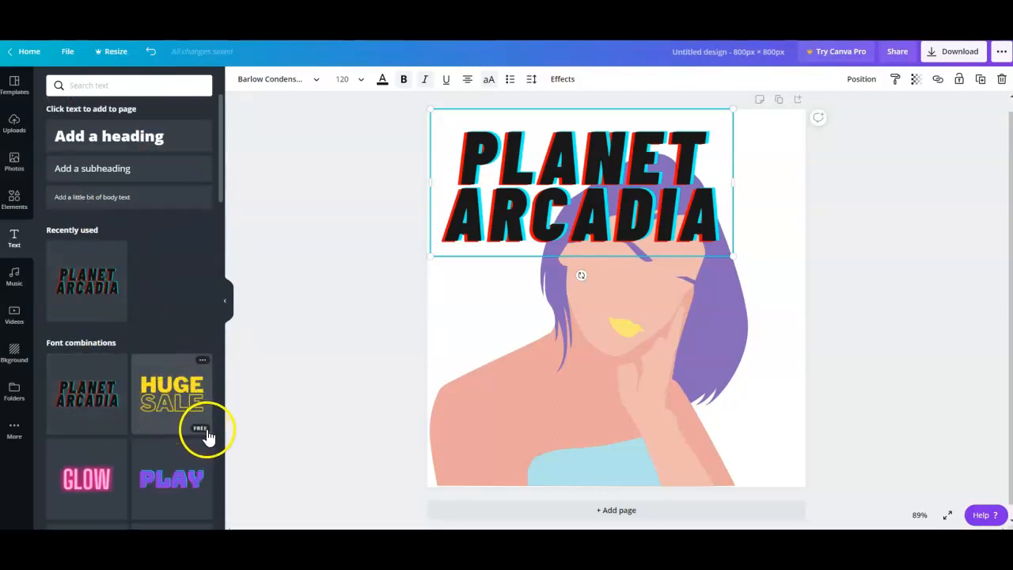
drag(174, 407, 545, 308)
click(836, 328)
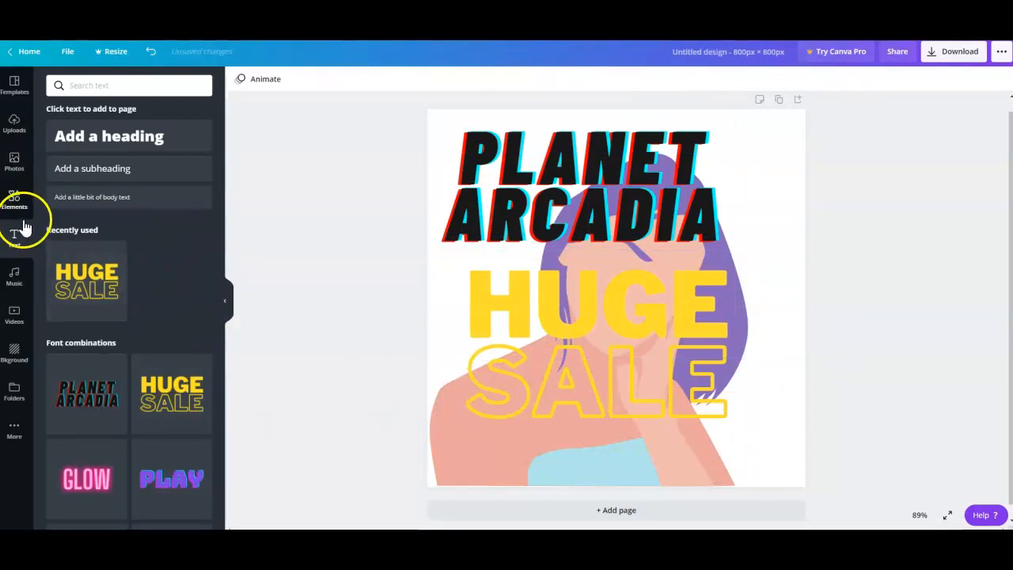
Show the Halloween category of the photo library.
click(14, 163)
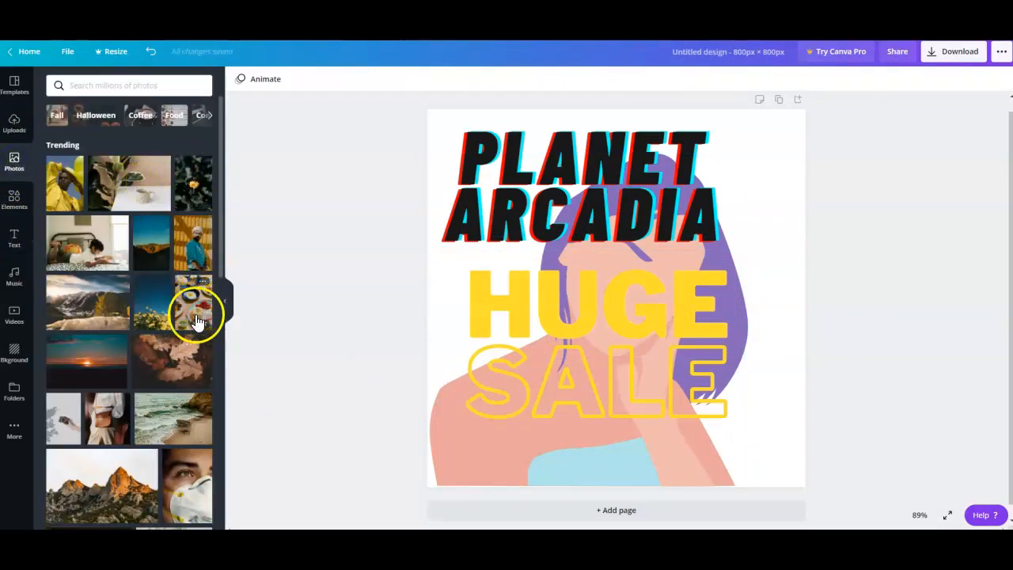
click(103, 117)
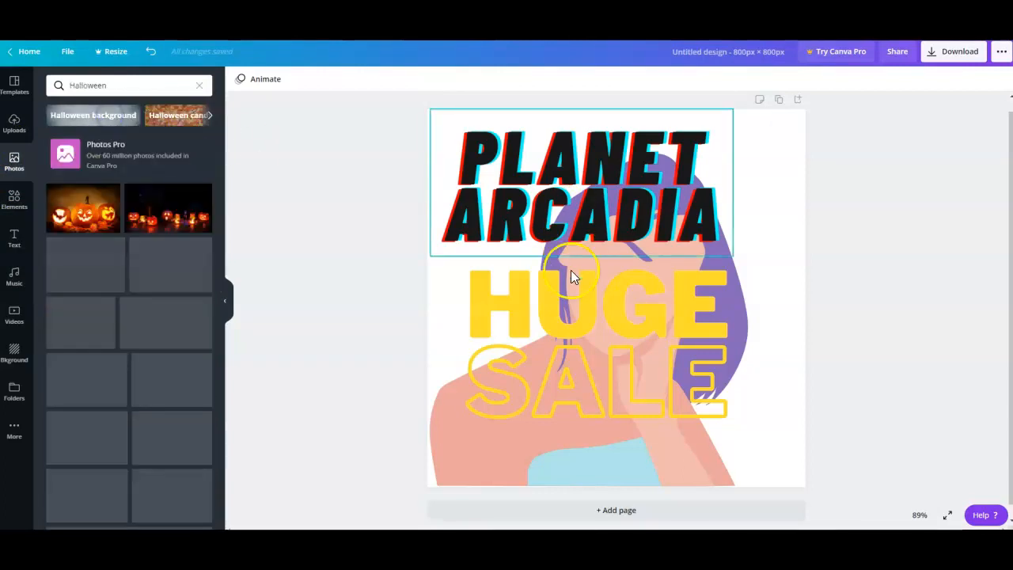
Delete the HUGE SALE text, the PLANET ARCADIA text and the woman illustration from the page.
click(573, 329)
key(Delete)
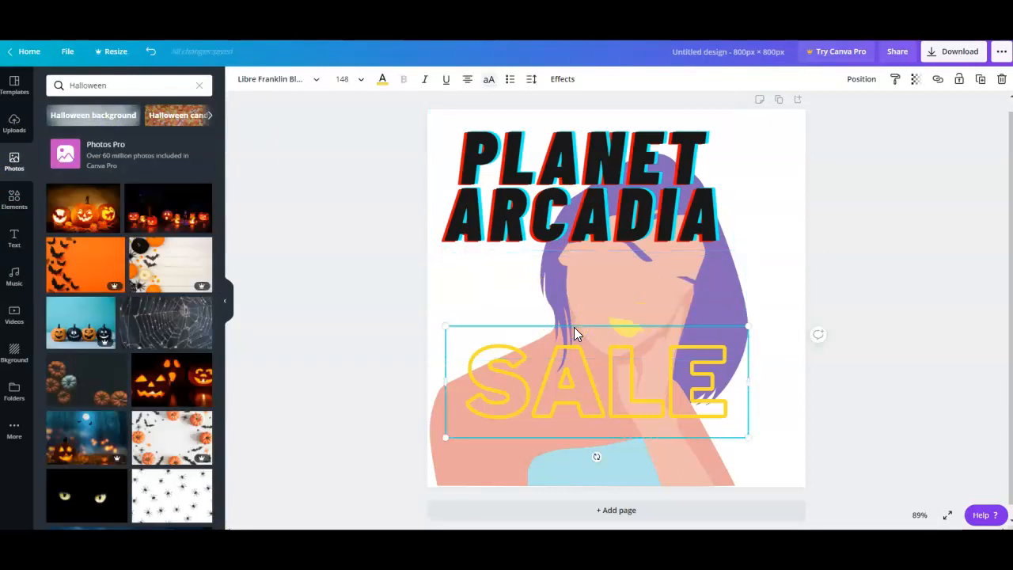
key(BackSpace)
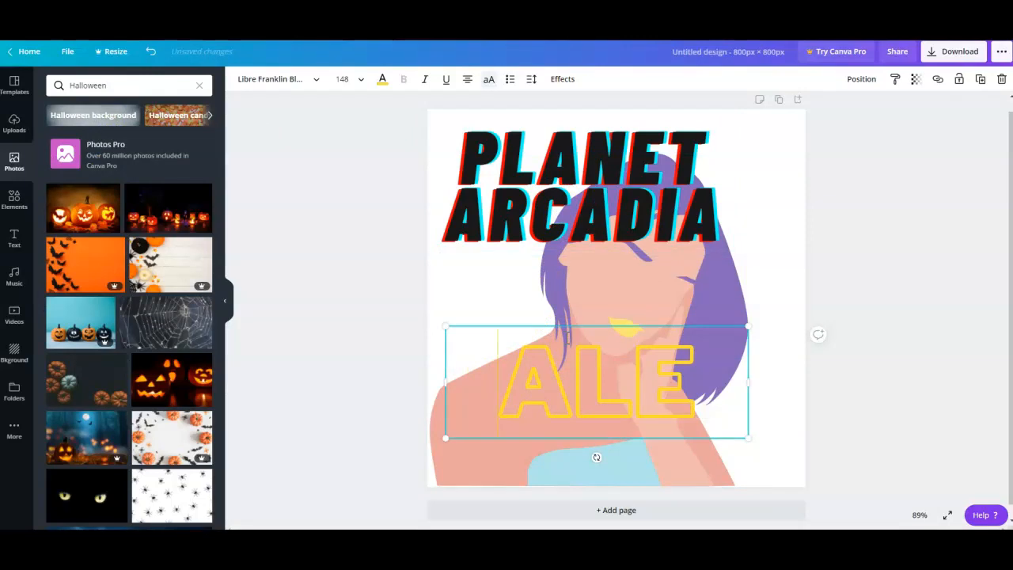
click(555, 325)
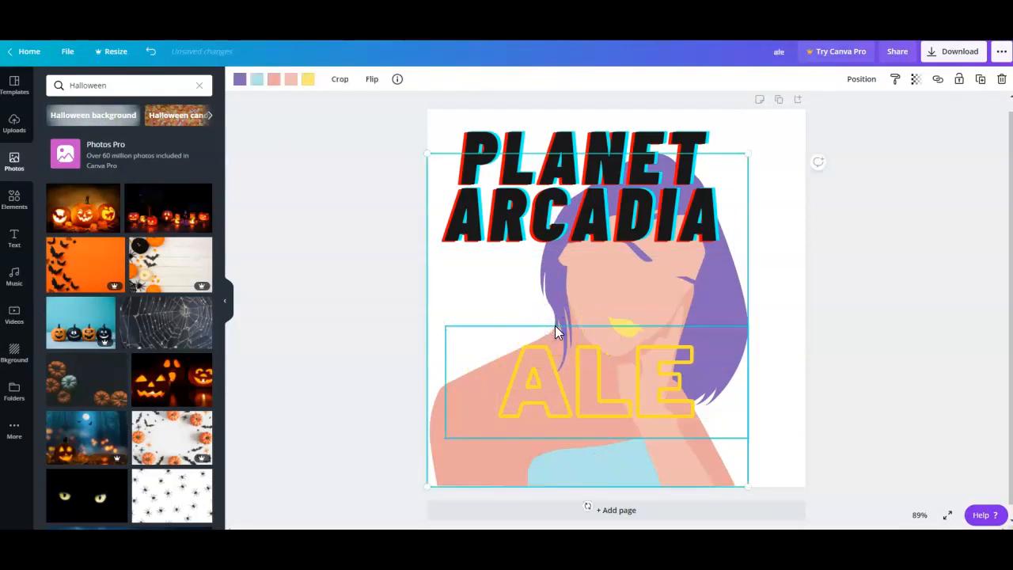
key(Delete)
click(554, 182)
key(Delete)
click(542, 374)
key(Delete)
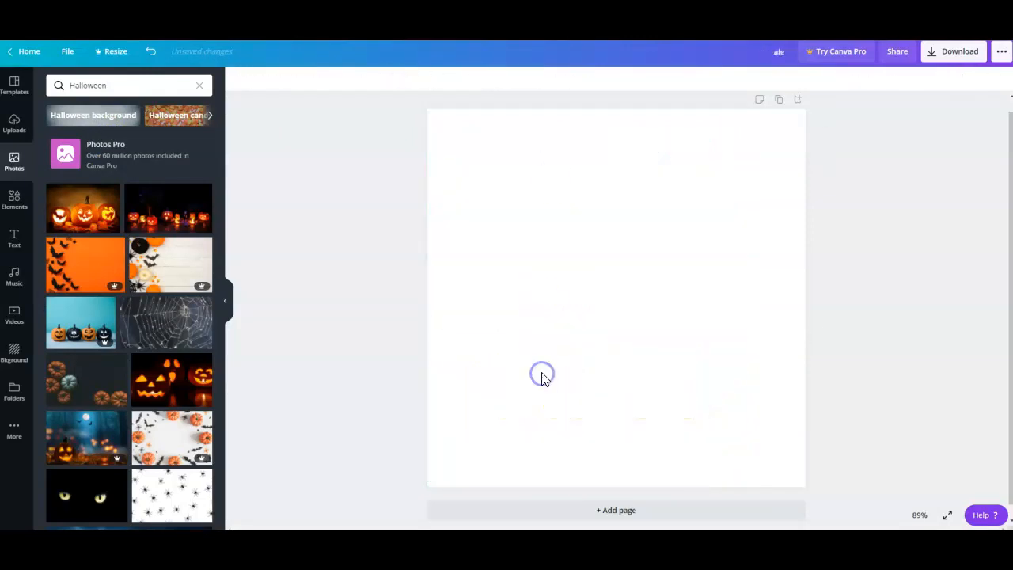
Place the Halloween photo of three glowing carved pumpkins near the middle of the page, and delete it again.
click(106, 212)
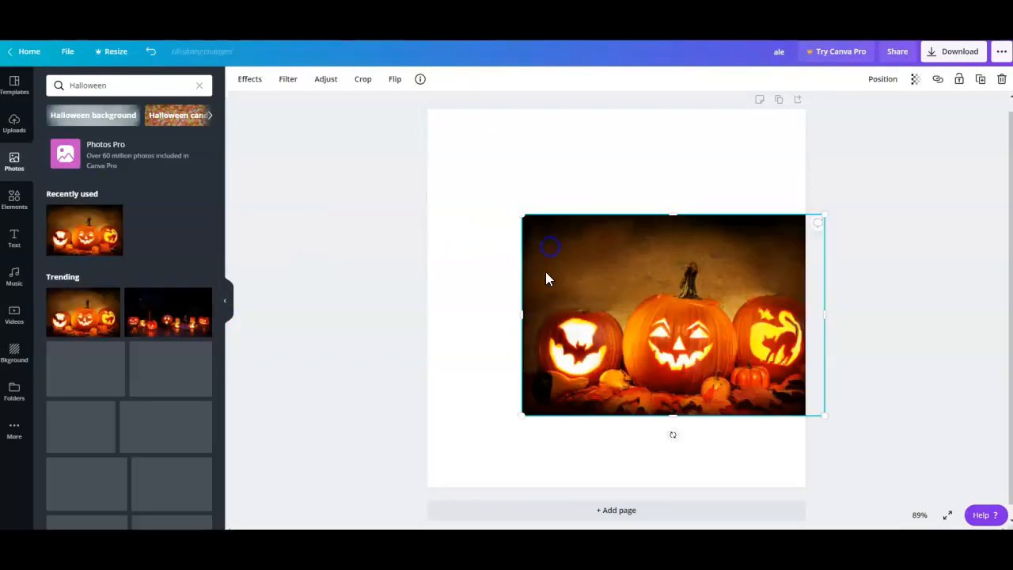
drag(568, 299, 600, 319)
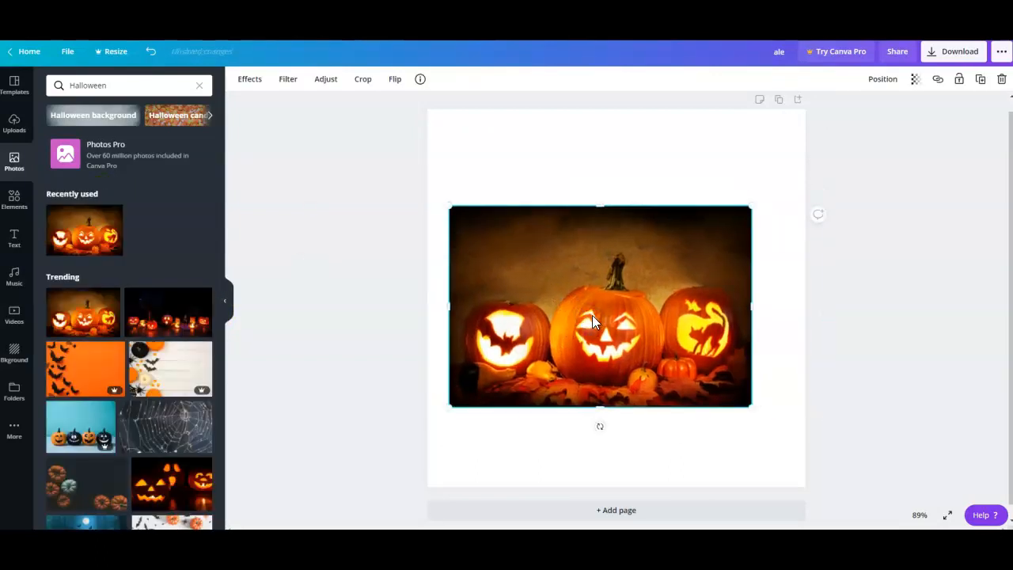
key(Delete)
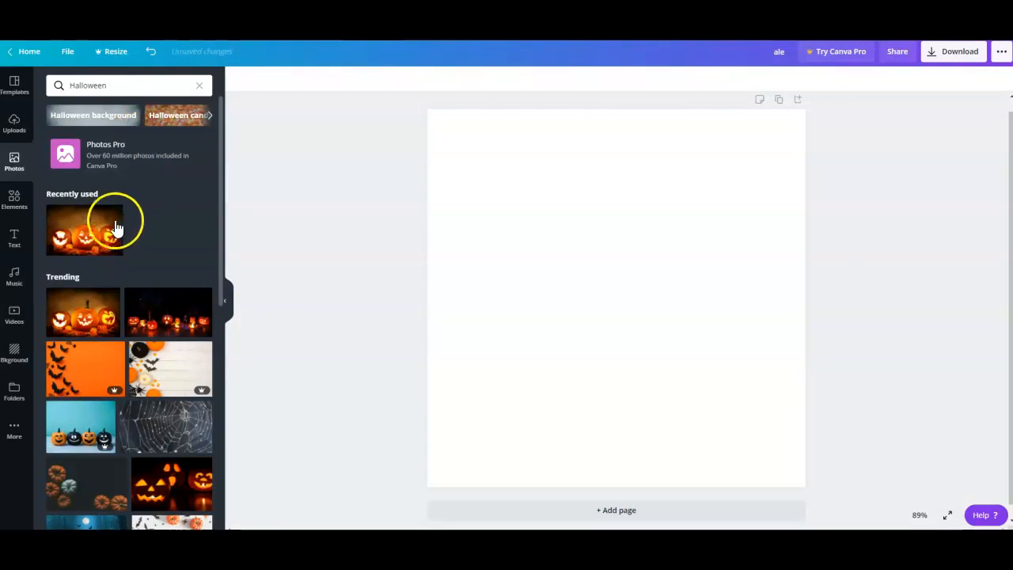
Return to the home page and open the HELLO OCTOBER template from the Instagram Posts.
click(30, 55)
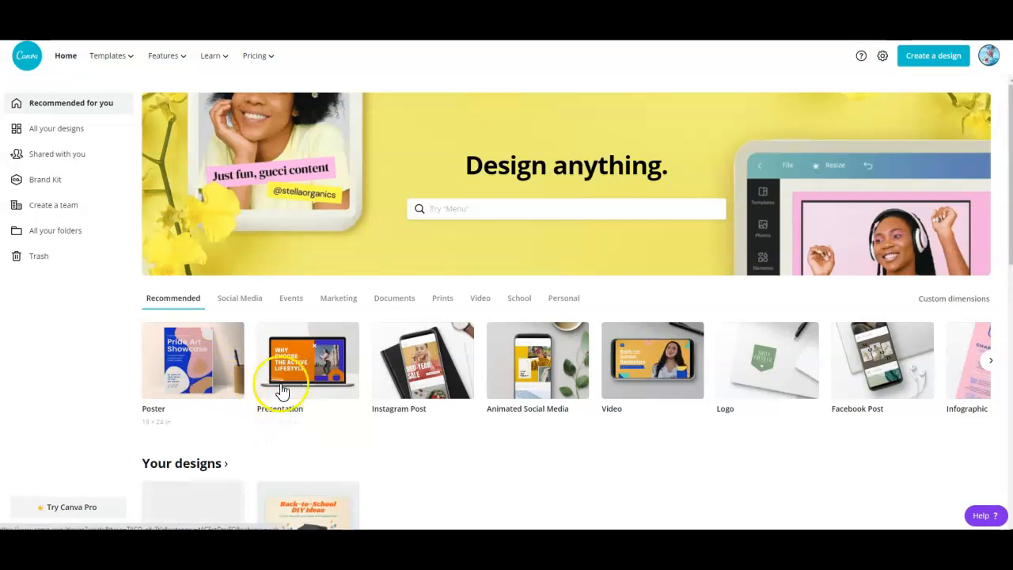
scroll(456, 372, down, 3)
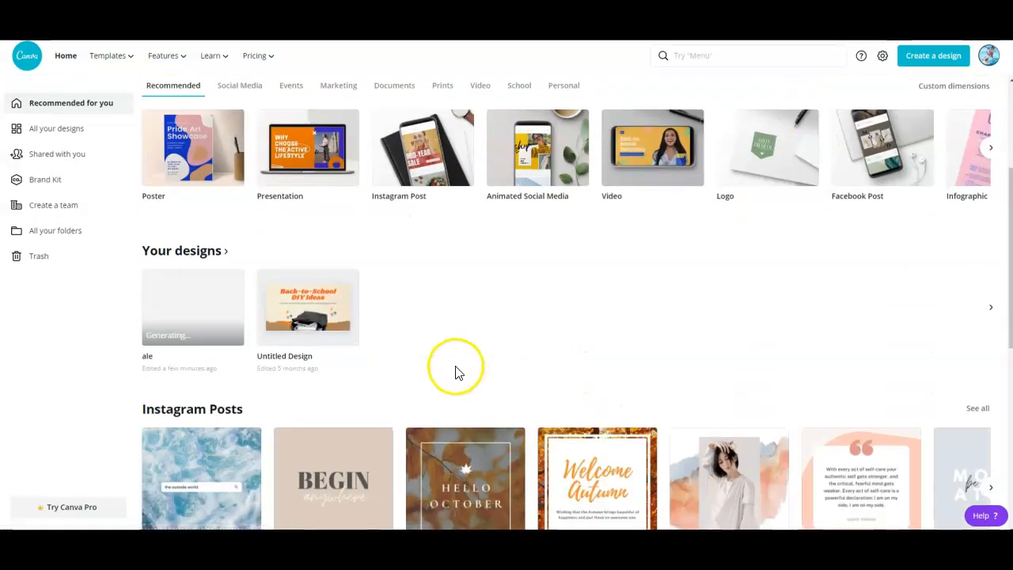
scroll(456, 370, down, 2)
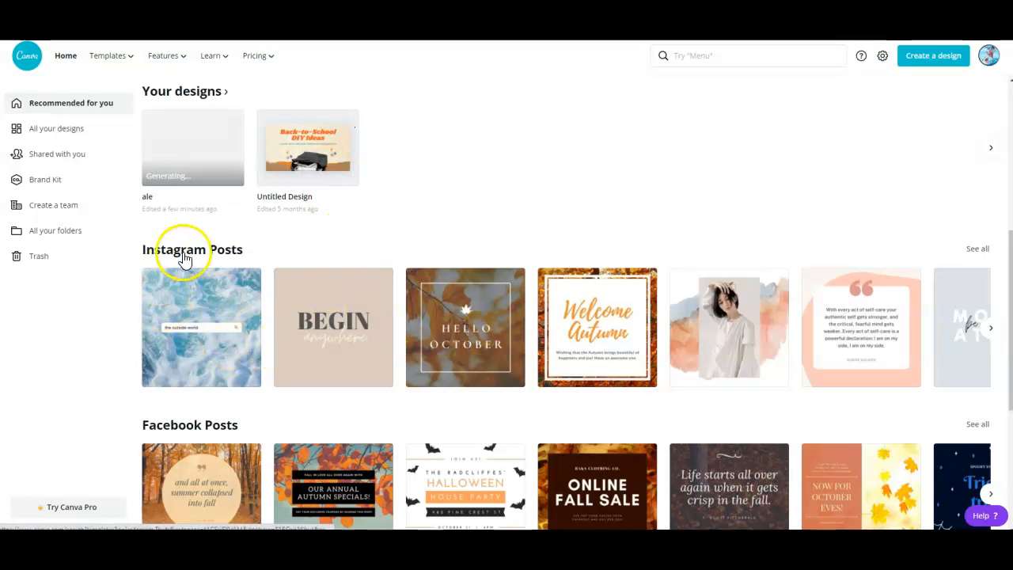
click(483, 341)
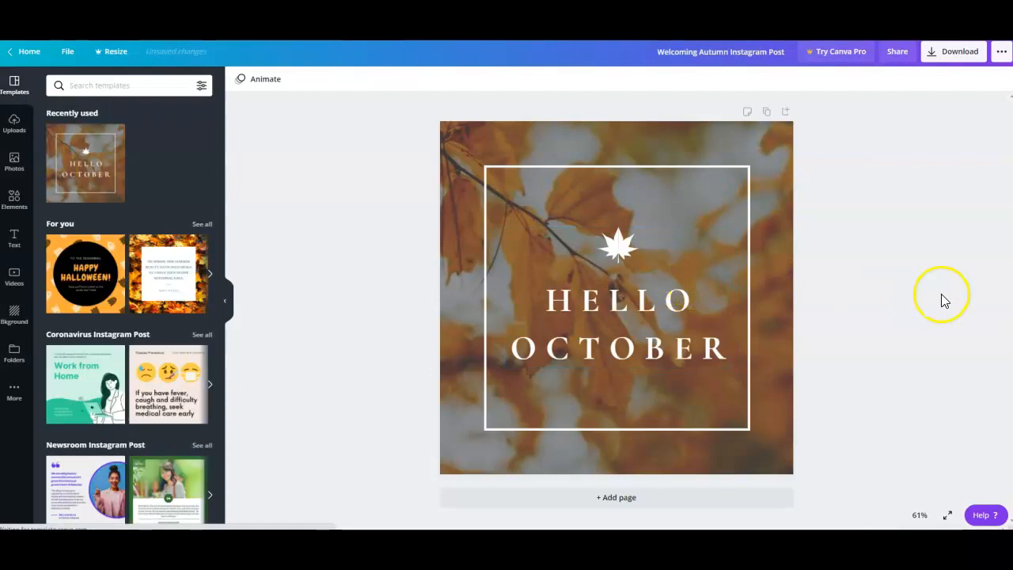
Replace the word OCTOBER in the post's text with "CLASS!".
click(656, 306)
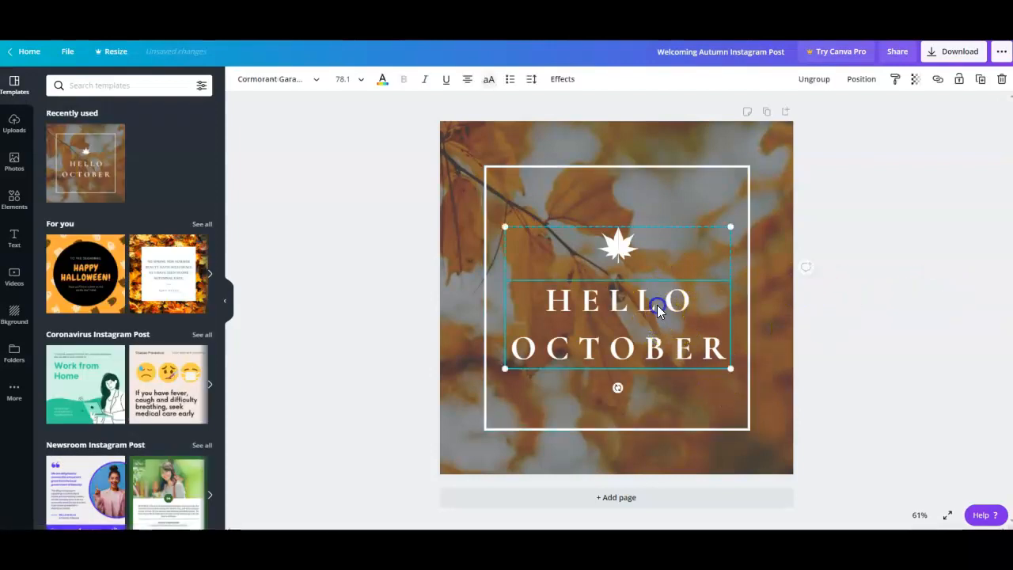
double_click(658, 305)
double_click(656, 330)
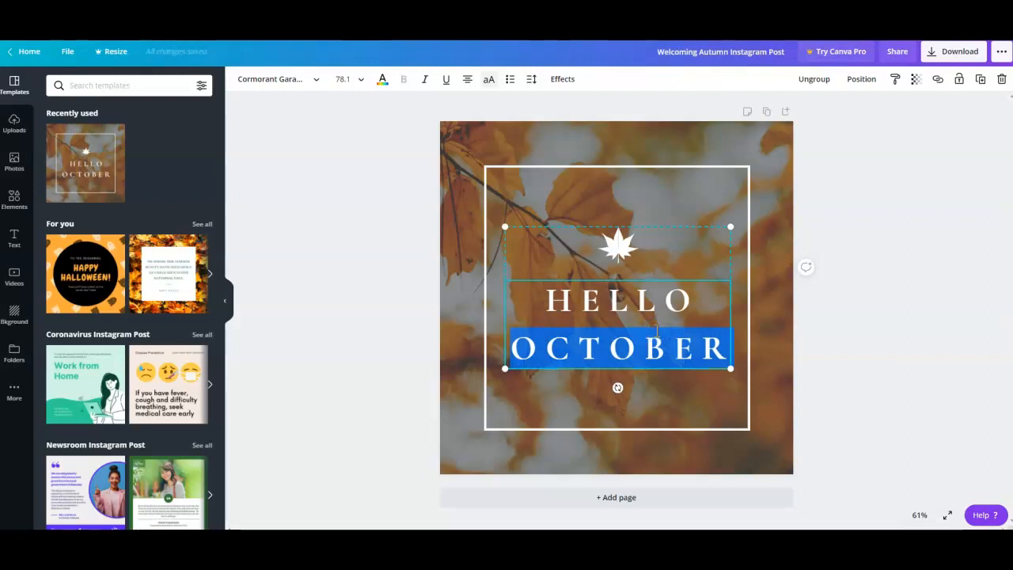
text(CLASS!)
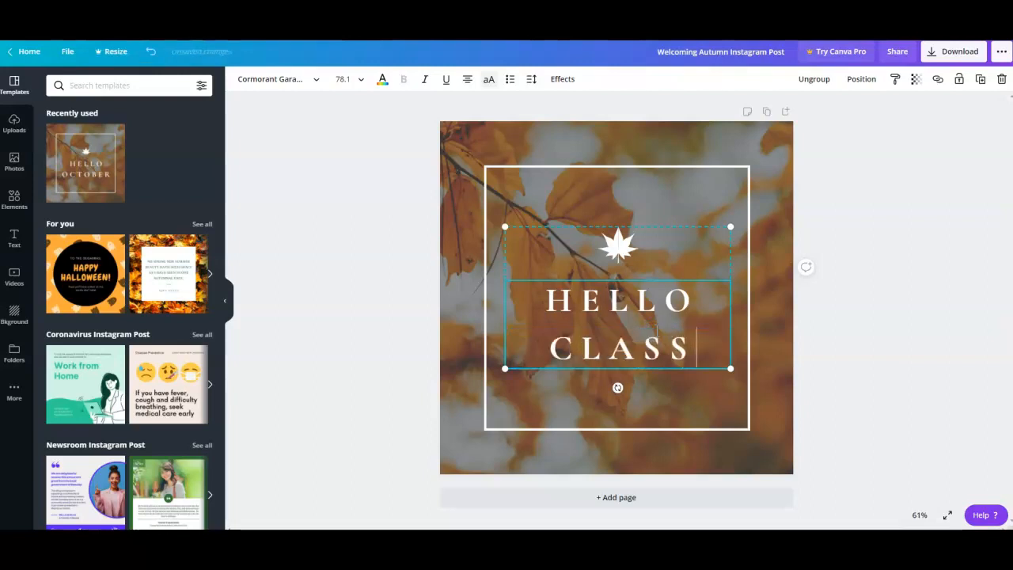
click(795, 425)
click(642, 311)
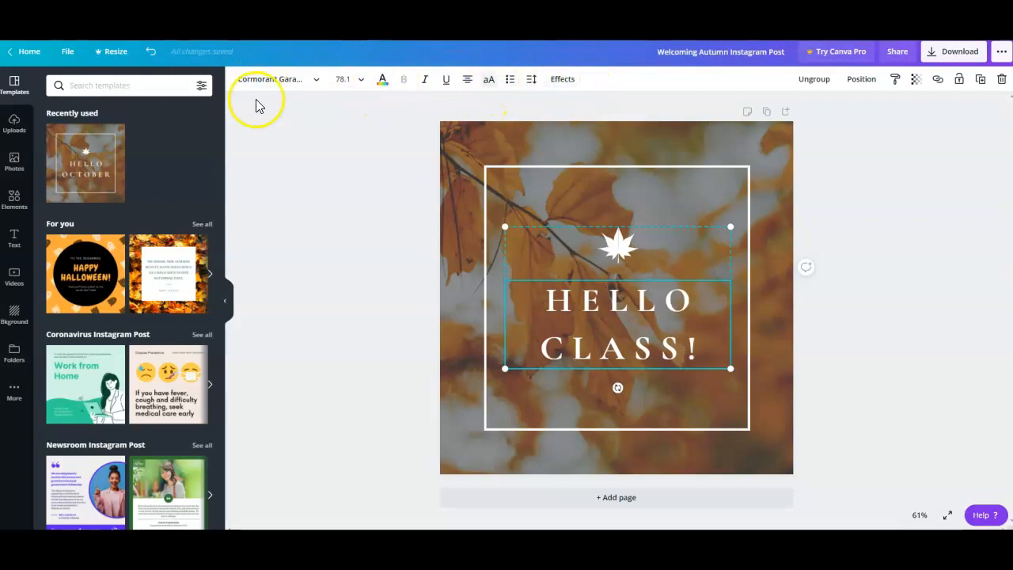
Apply the Retro filter to the autumn leaves background photo.
click(567, 167)
click(582, 149)
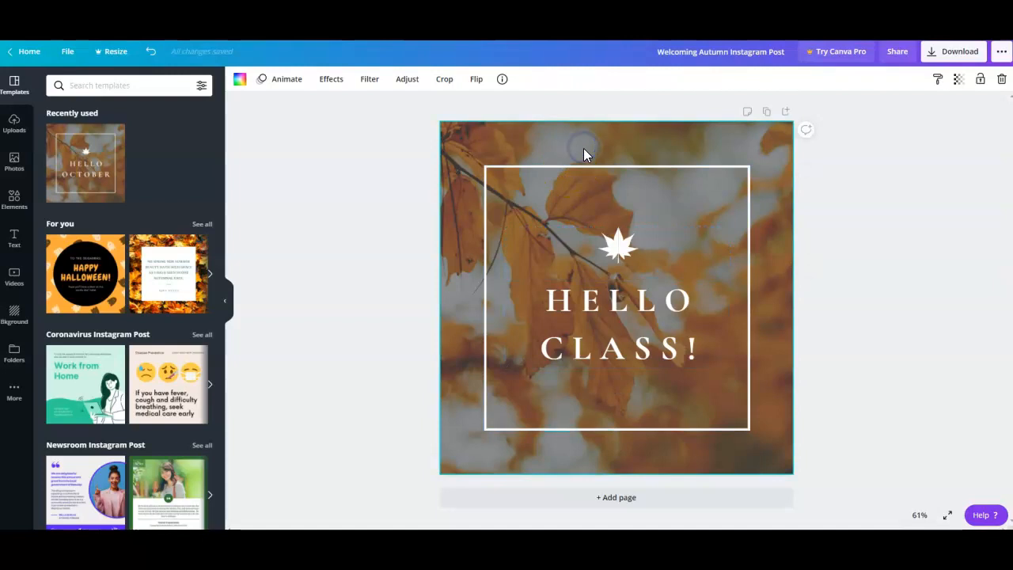
click(517, 140)
click(543, 143)
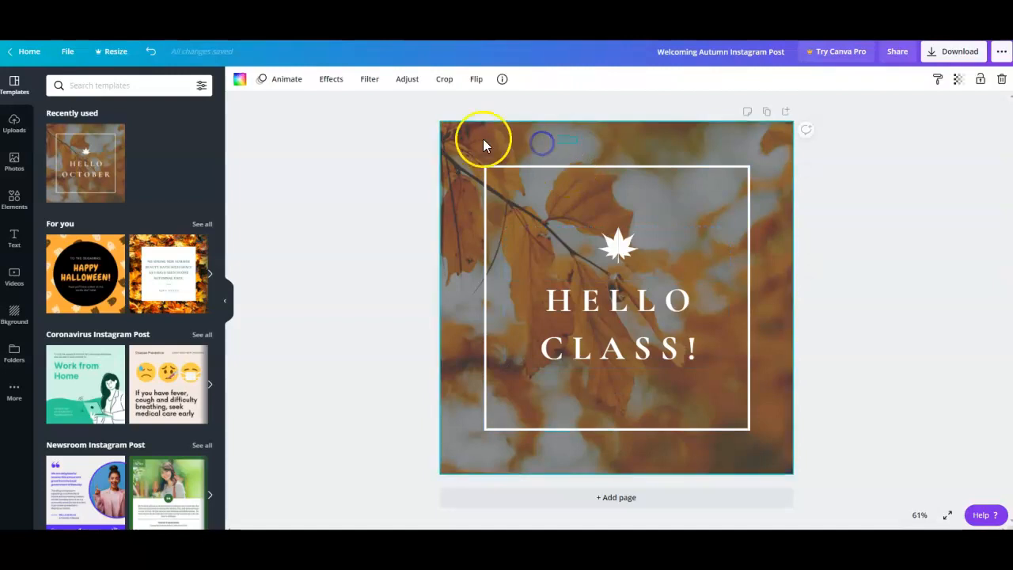
click(329, 81)
click(369, 79)
click(210, 170)
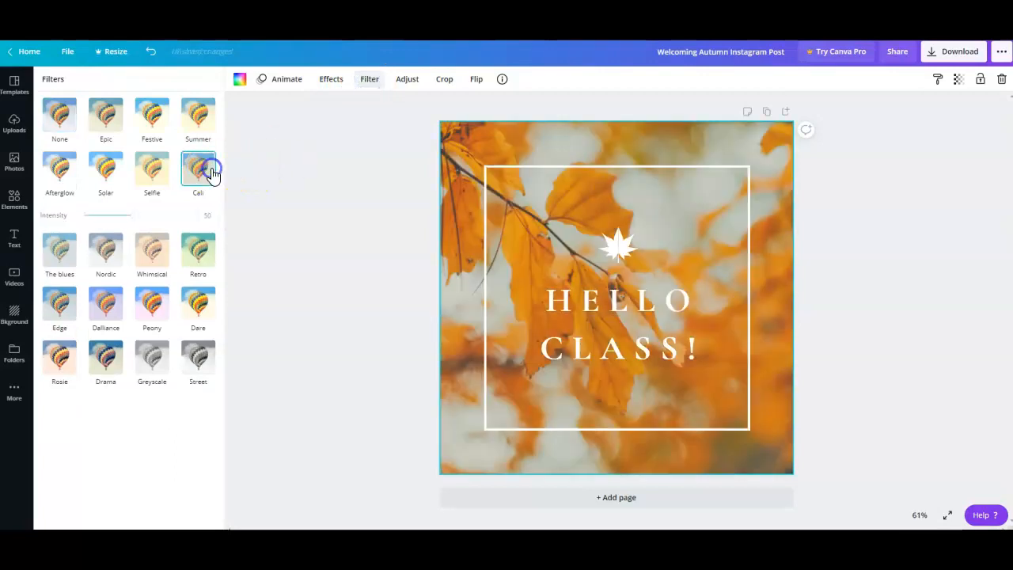
click(197, 261)
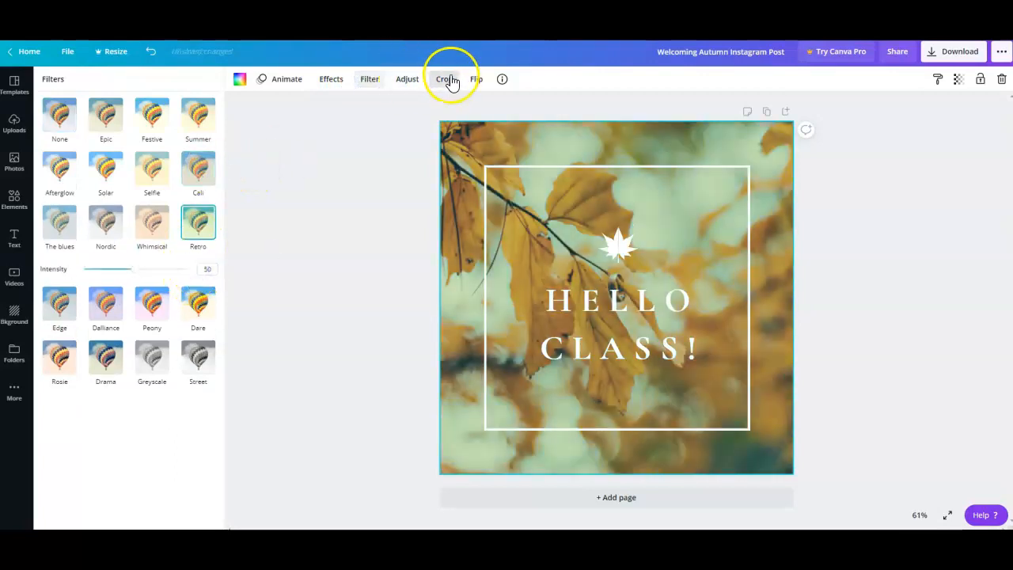
click(448, 79)
click(844, 161)
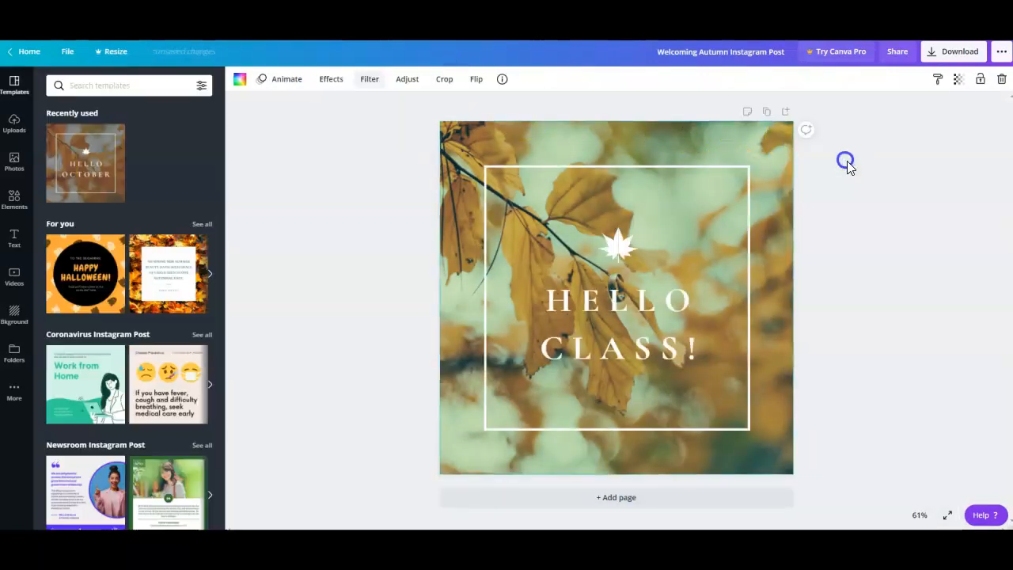
click(879, 228)
Add the orange HAPPY HALLOWEEN! template with ghosts to the design as a new page.
click(93, 278)
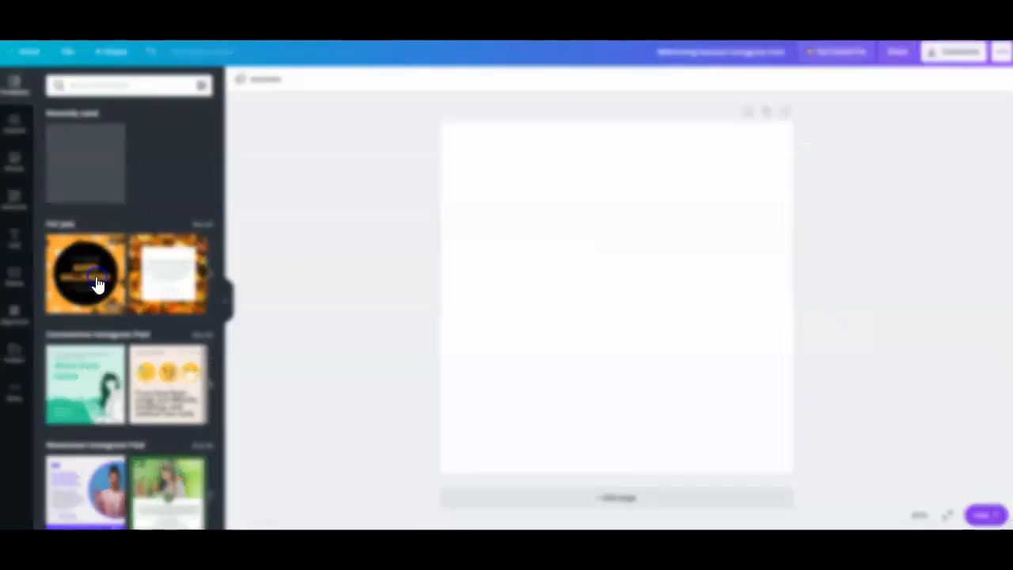
click(626, 241)
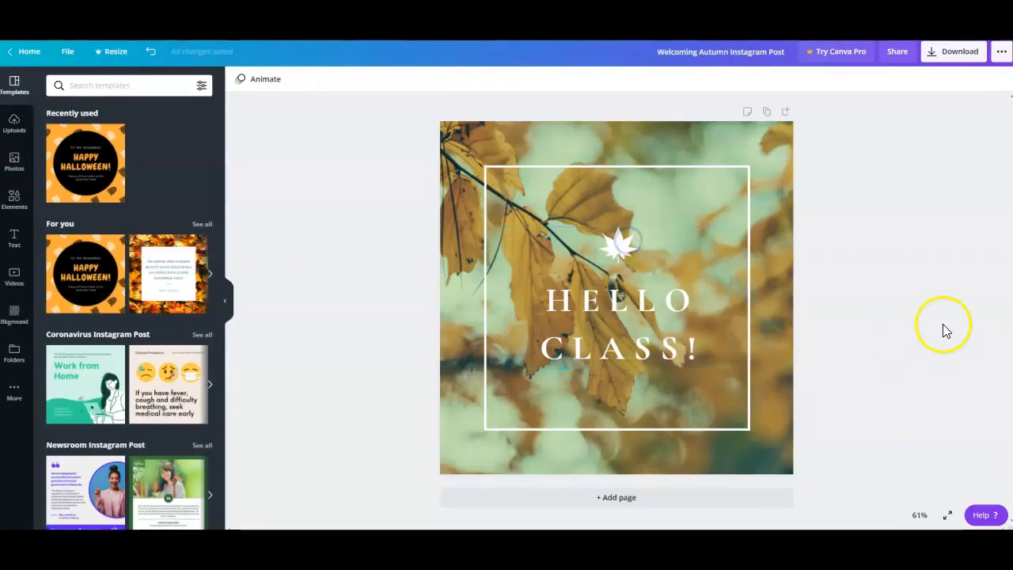
click(93, 285)
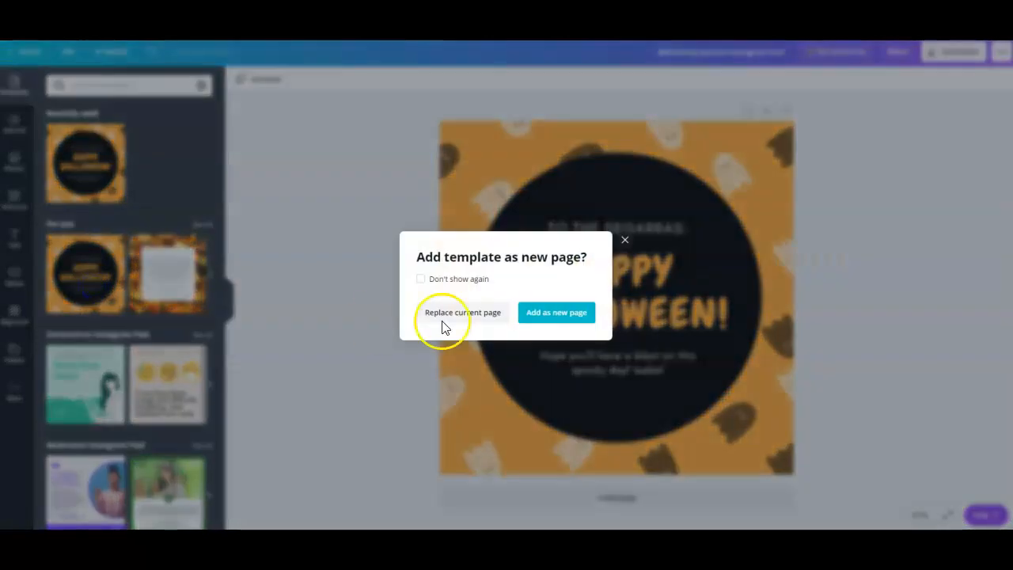
click(537, 313)
click(878, 273)
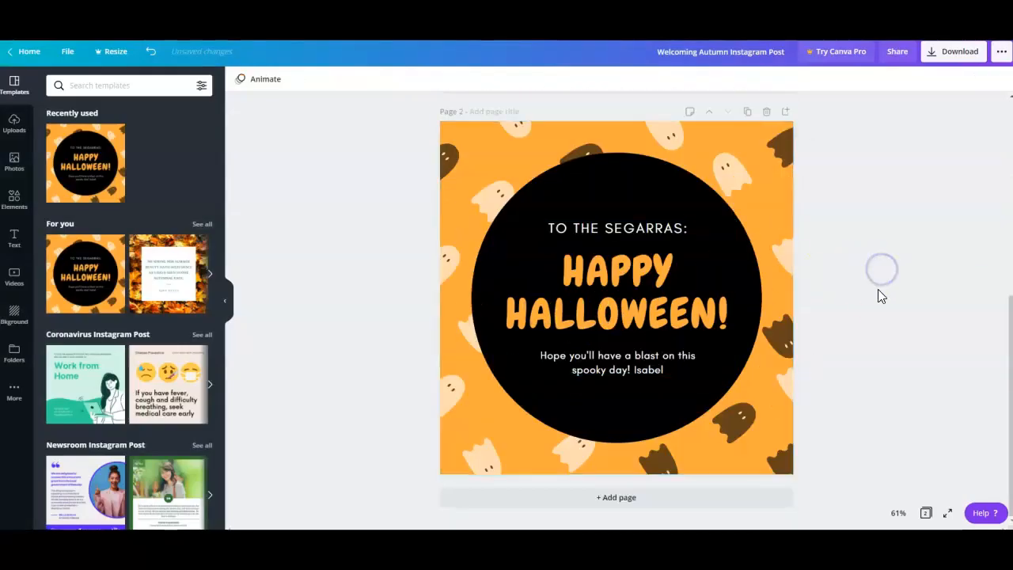
Replace the line above HAPPY HALLOWEEN! on page 2 with "YOU ARE INVITED!".
click(628, 227)
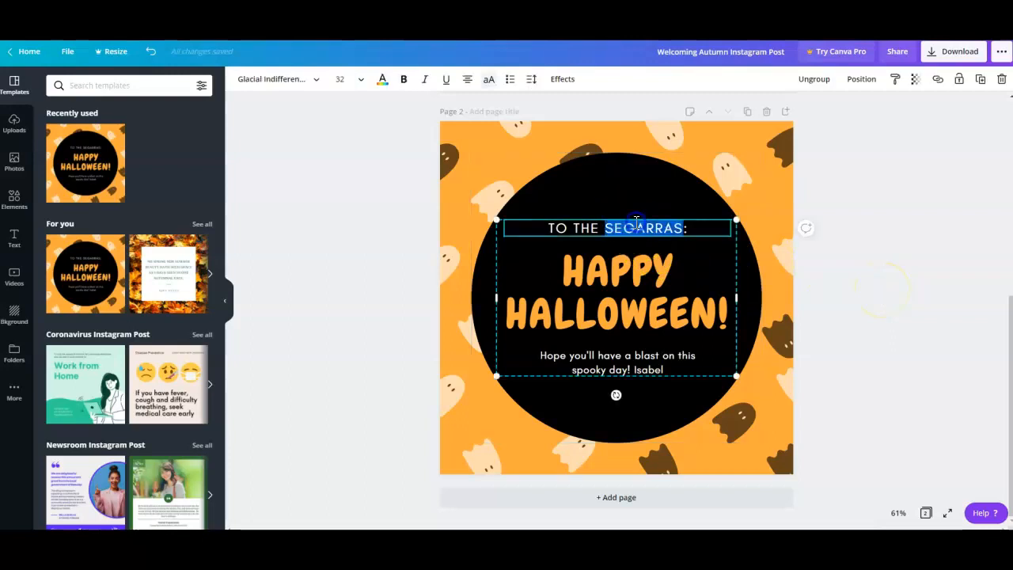
text(T)
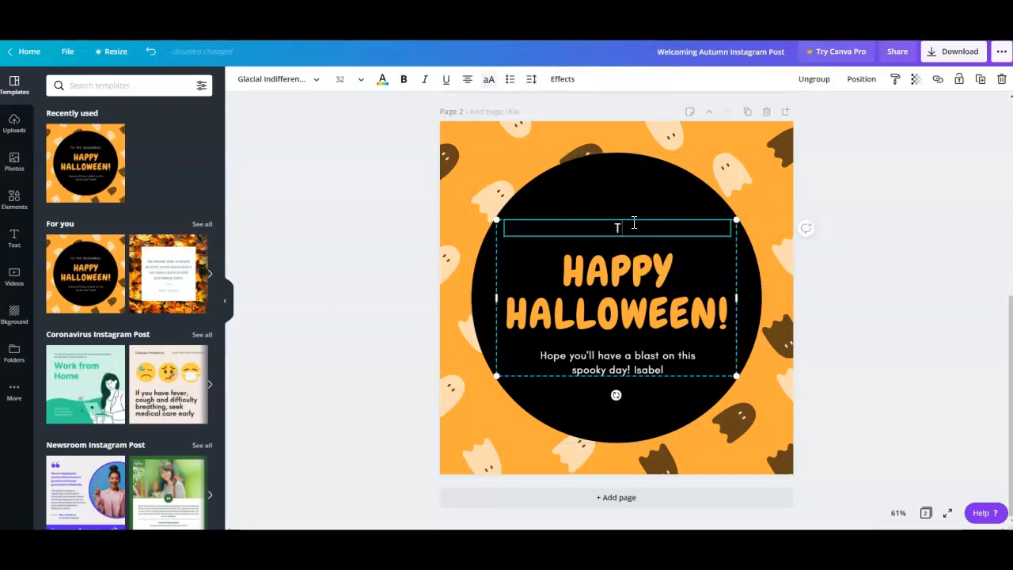
text(ARE )
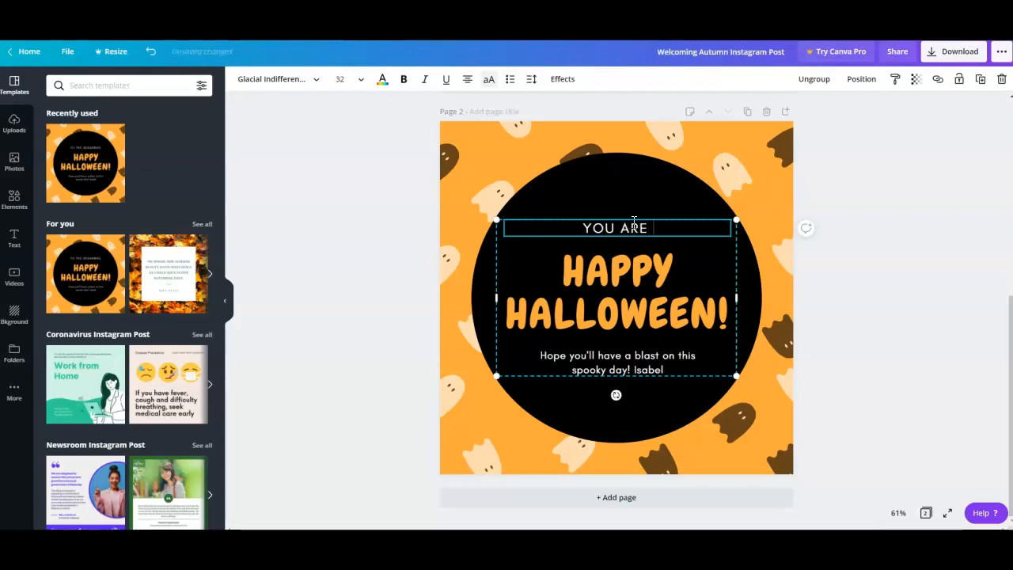
text(INVITED!)
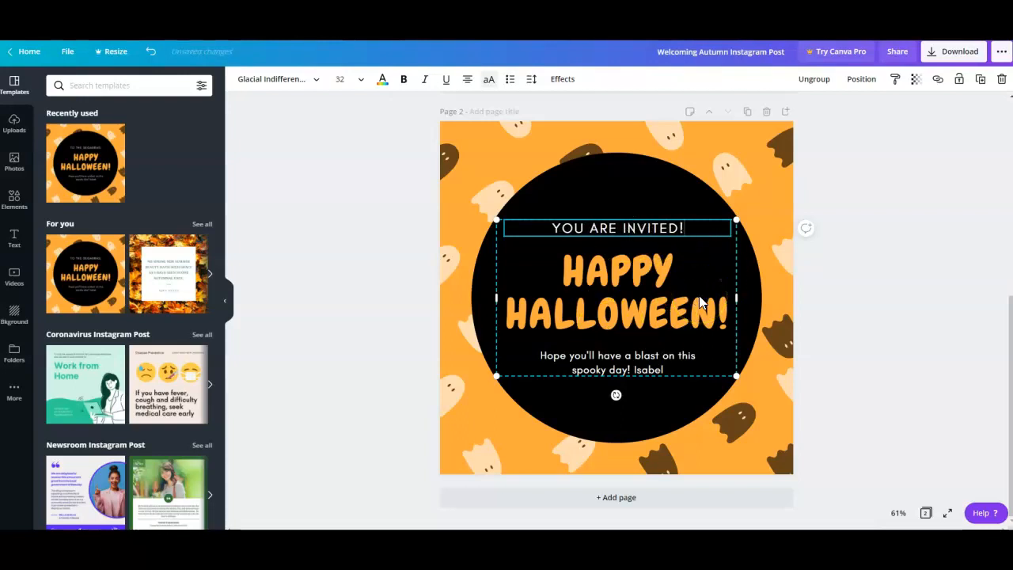
click(886, 180)
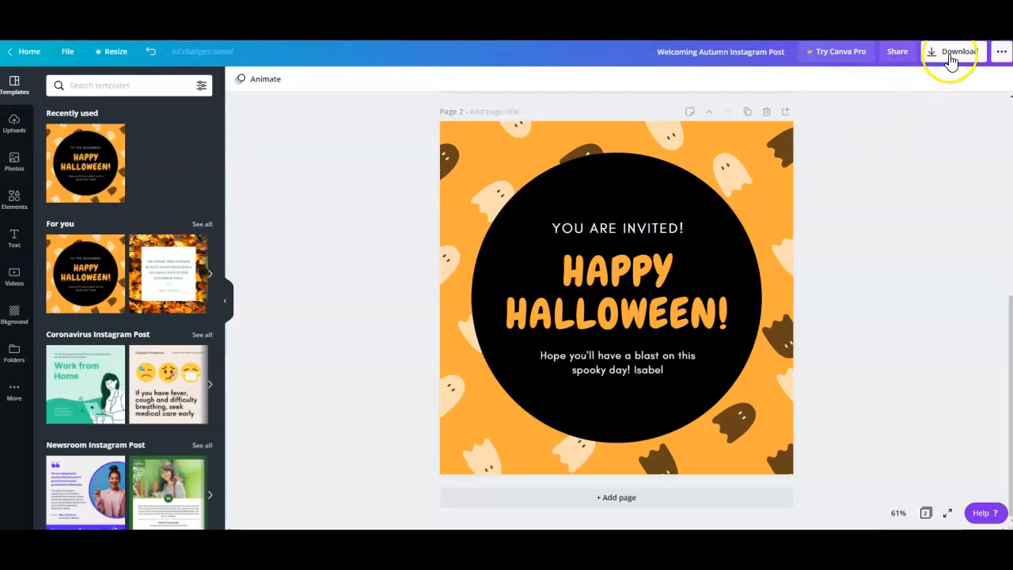
View the design's download options, and take a screen snip of the whole Halloween page.
click(950, 54)
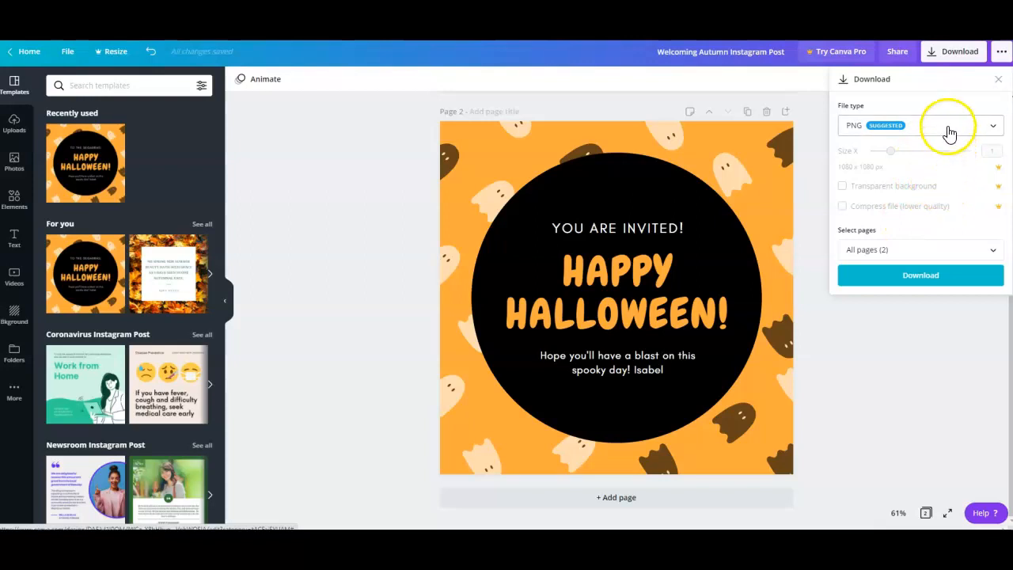
click(886, 350)
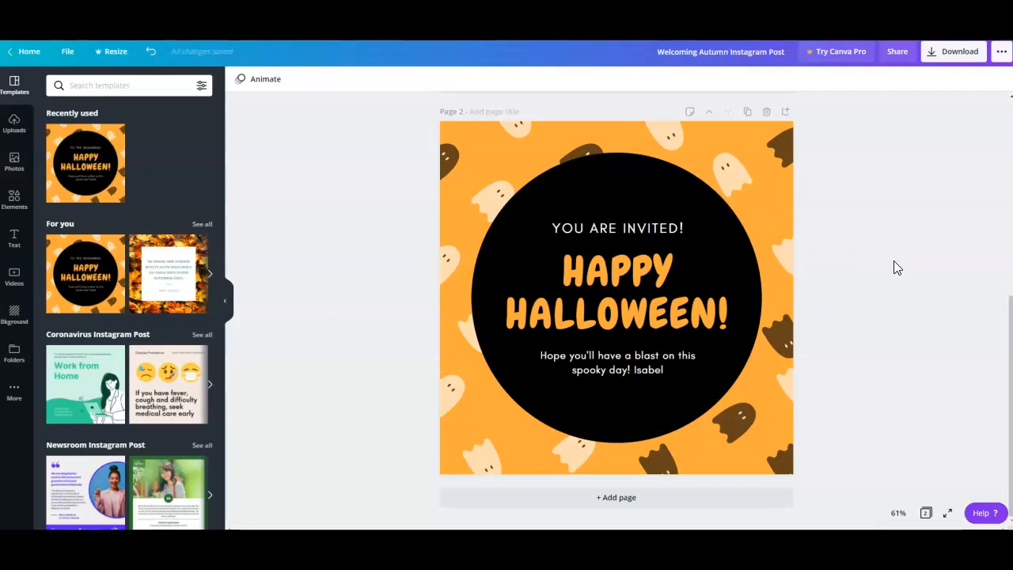
key(super+shift+s)
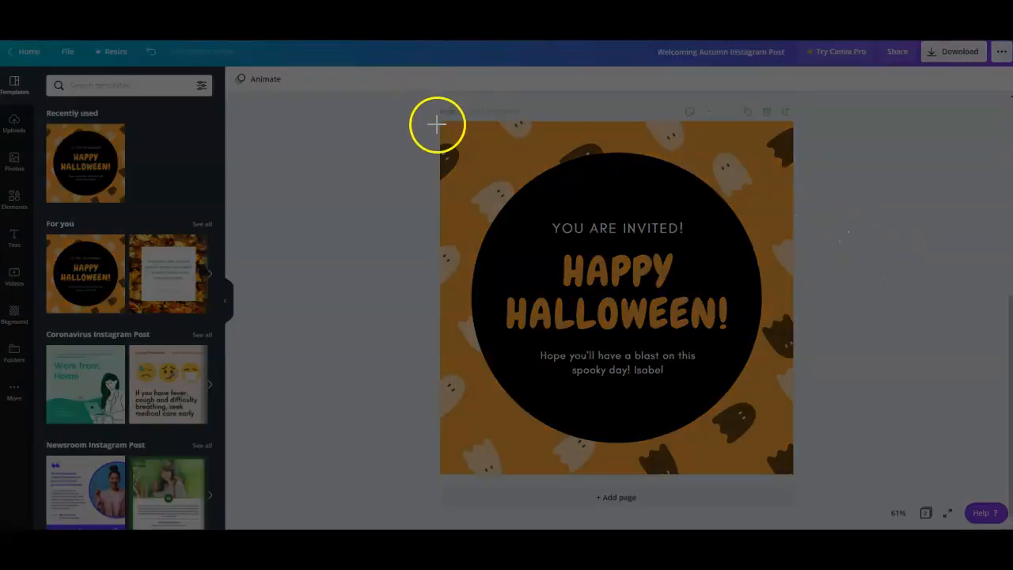
drag(441, 122, 793, 474)
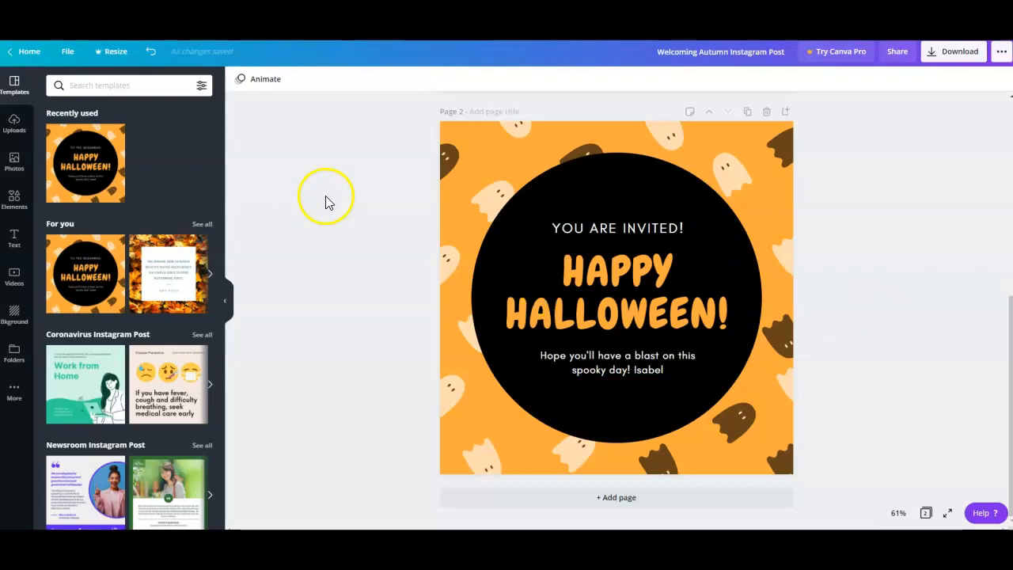
Look through the Design School tutorials from the home page, and go back to the home page.
click(24, 52)
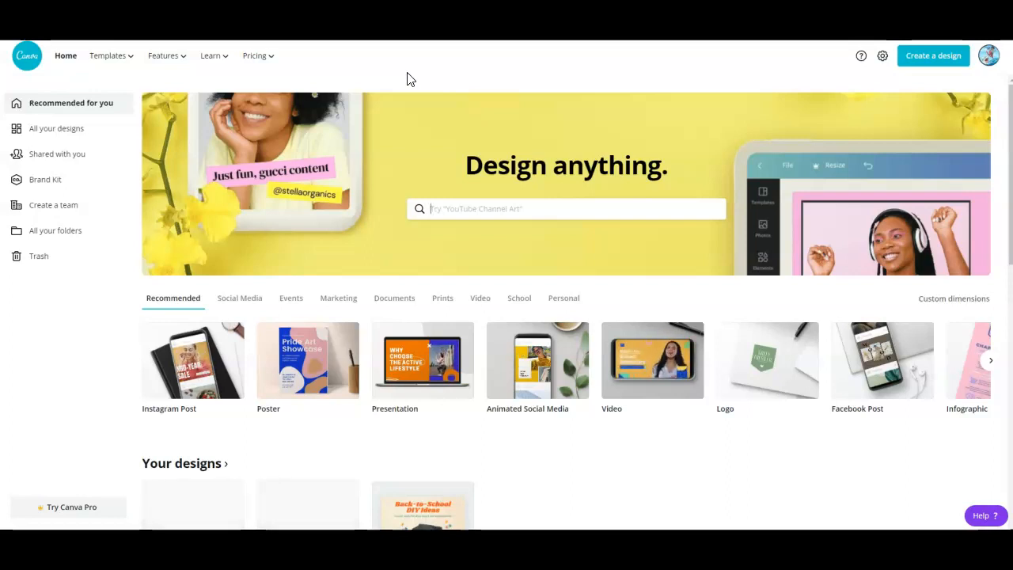
mouse_move(224, 58)
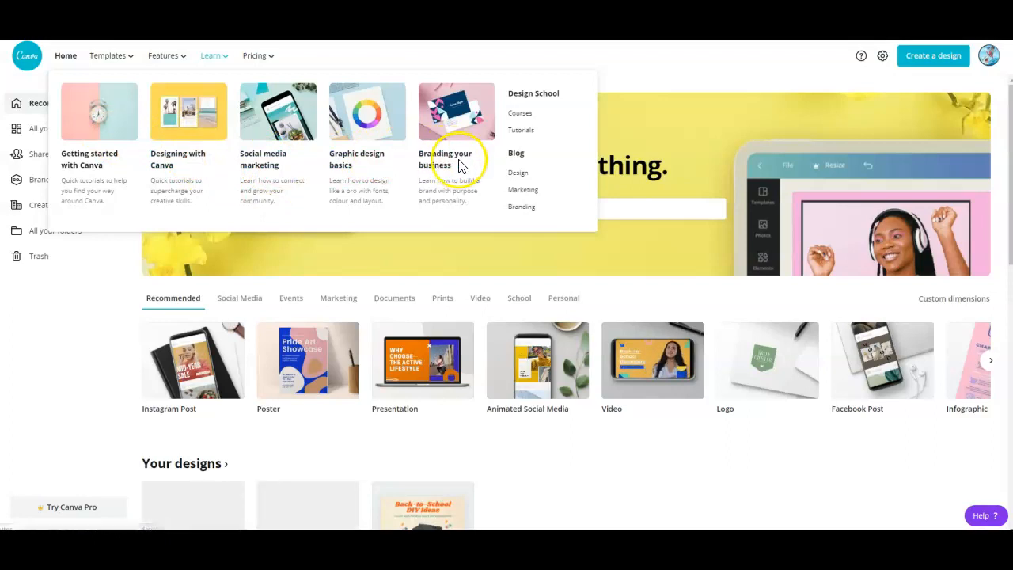
click(522, 131)
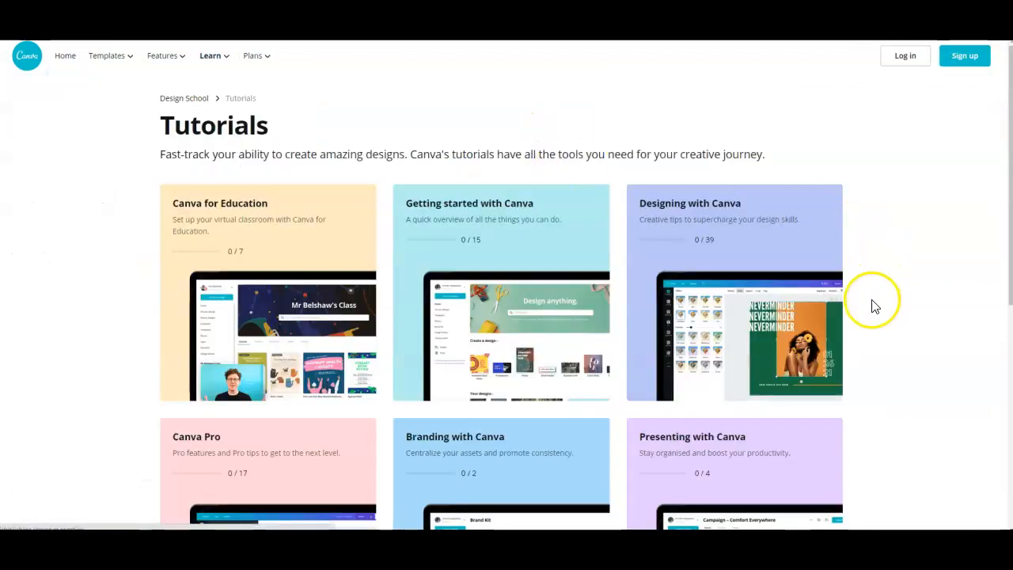
scroll(871, 296, down, 4)
scroll(846, 321, up, 5)
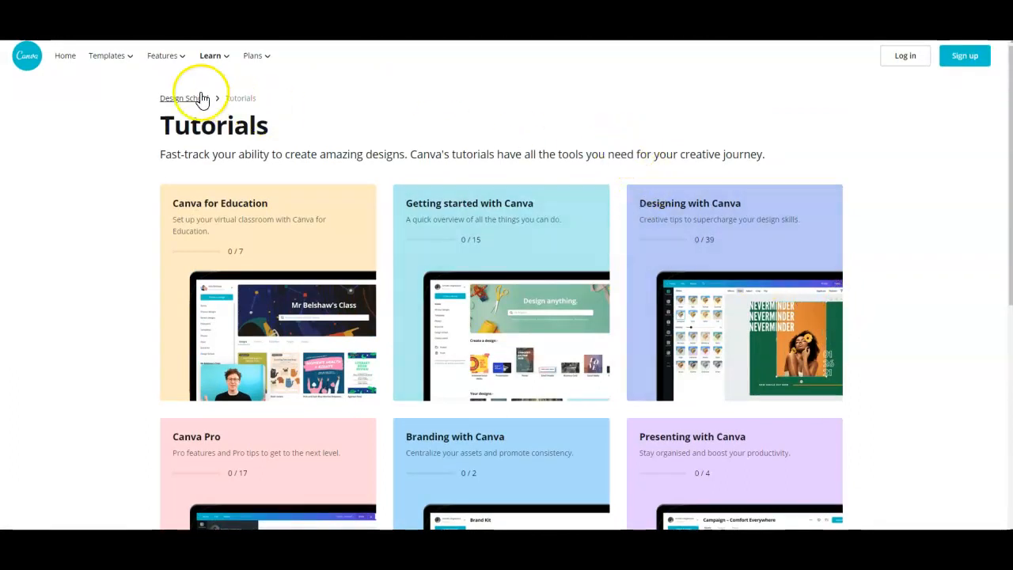
click(32, 57)
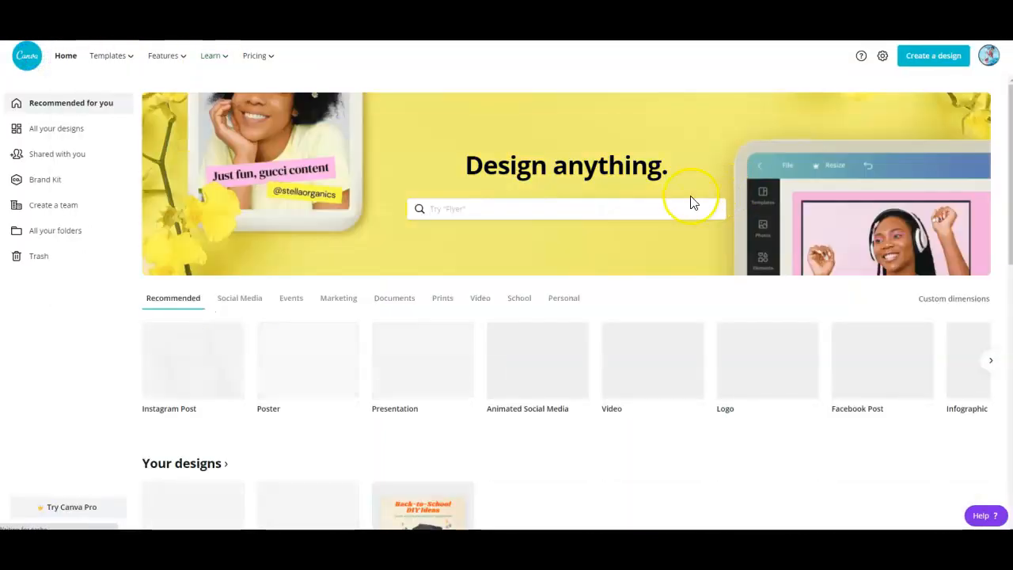